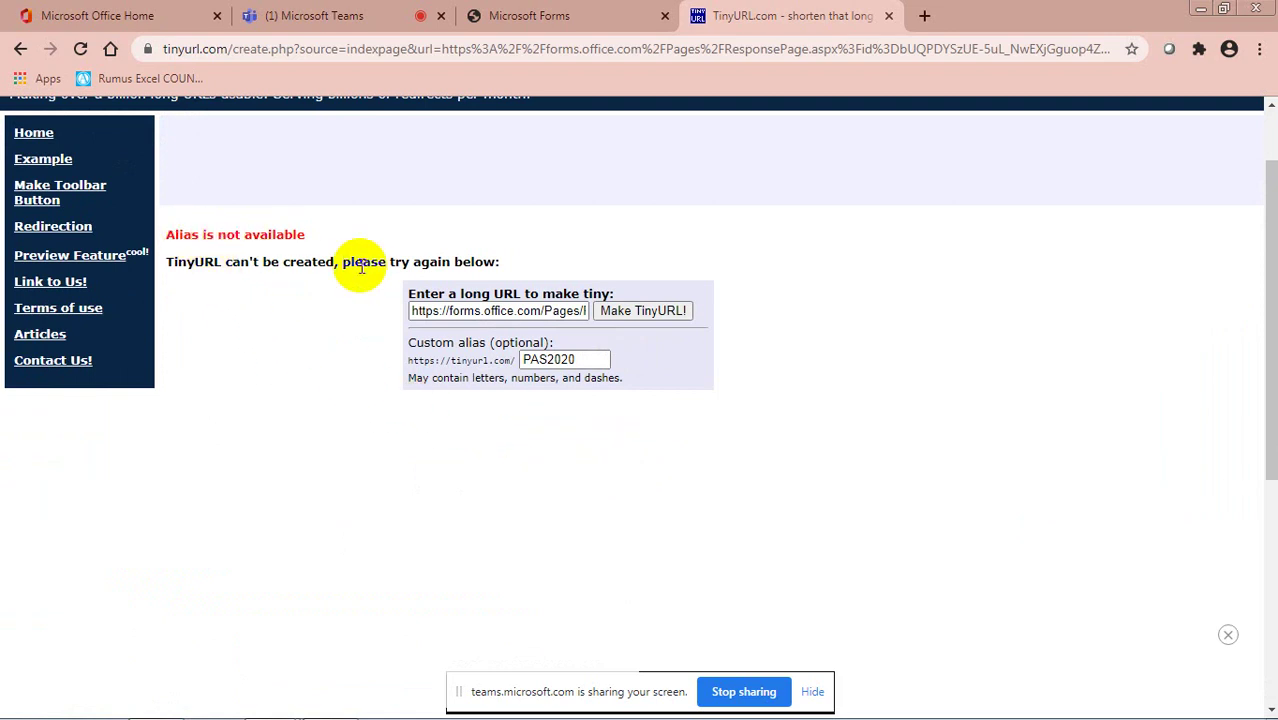
- Try to create a TinyURL for the form link with the custom alias PP2020
drag(591, 360, 512, 366)
text(PP)
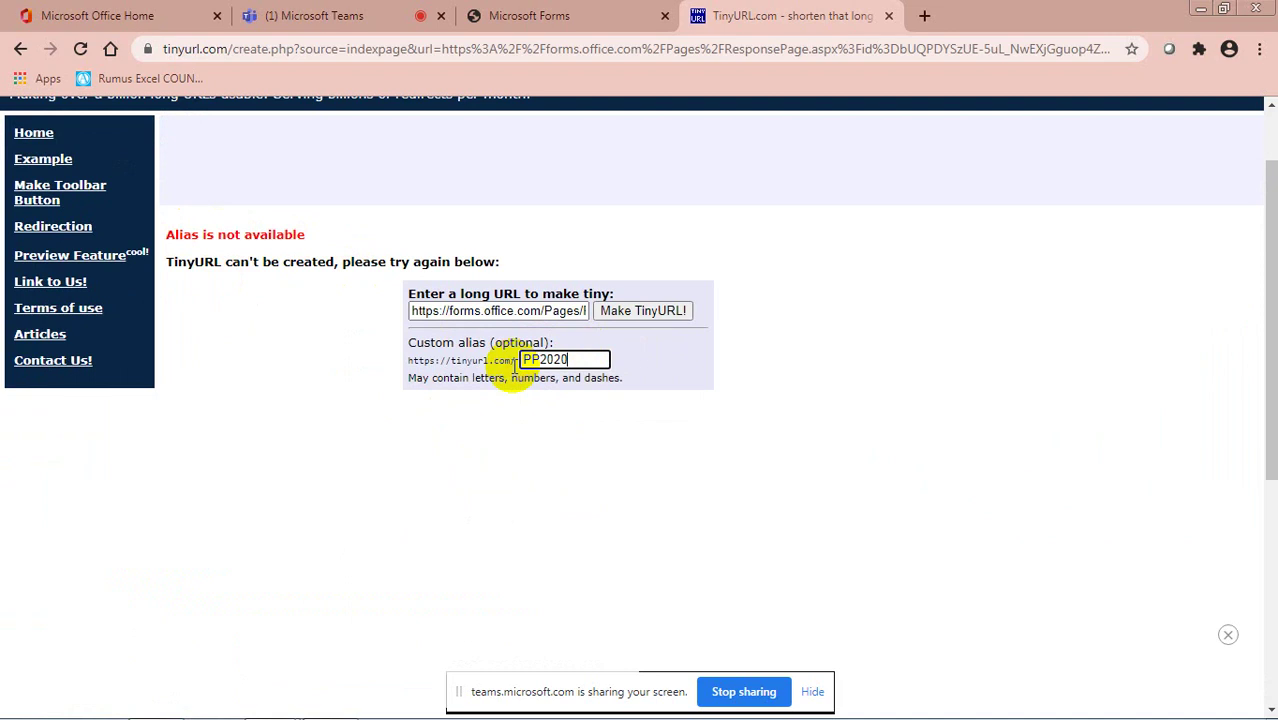
click(651, 311)
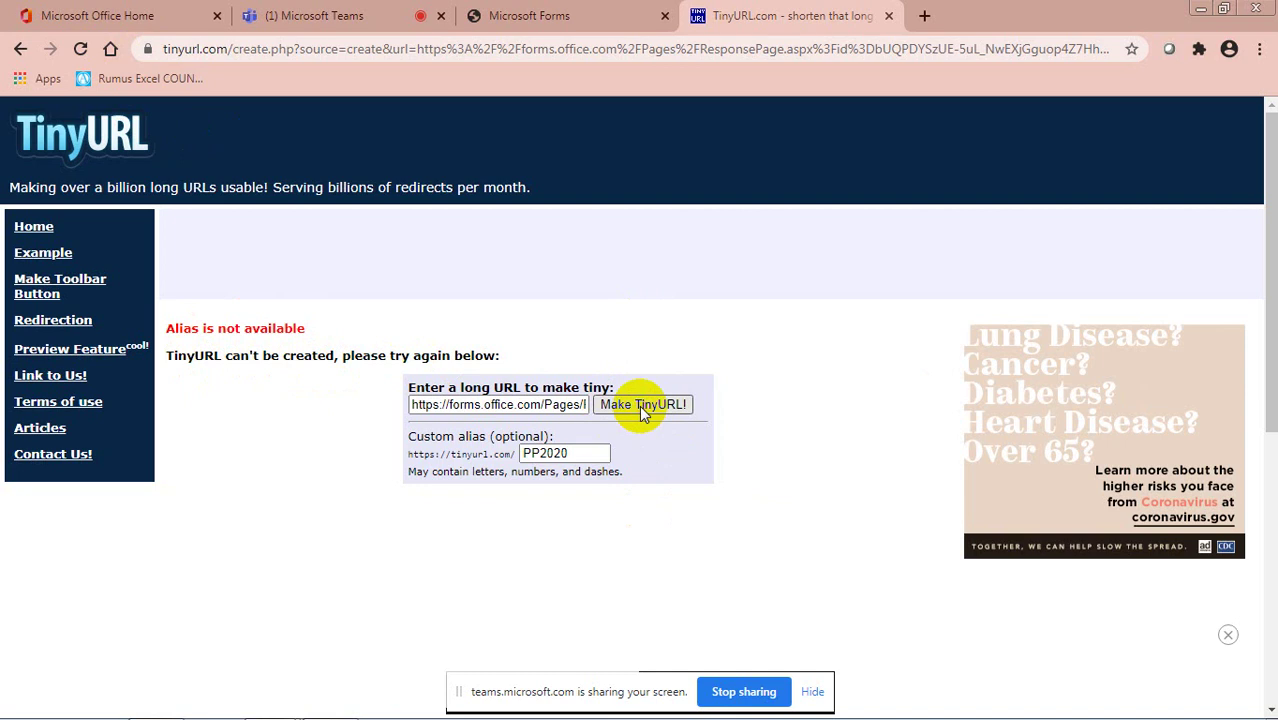
click(80, 55)
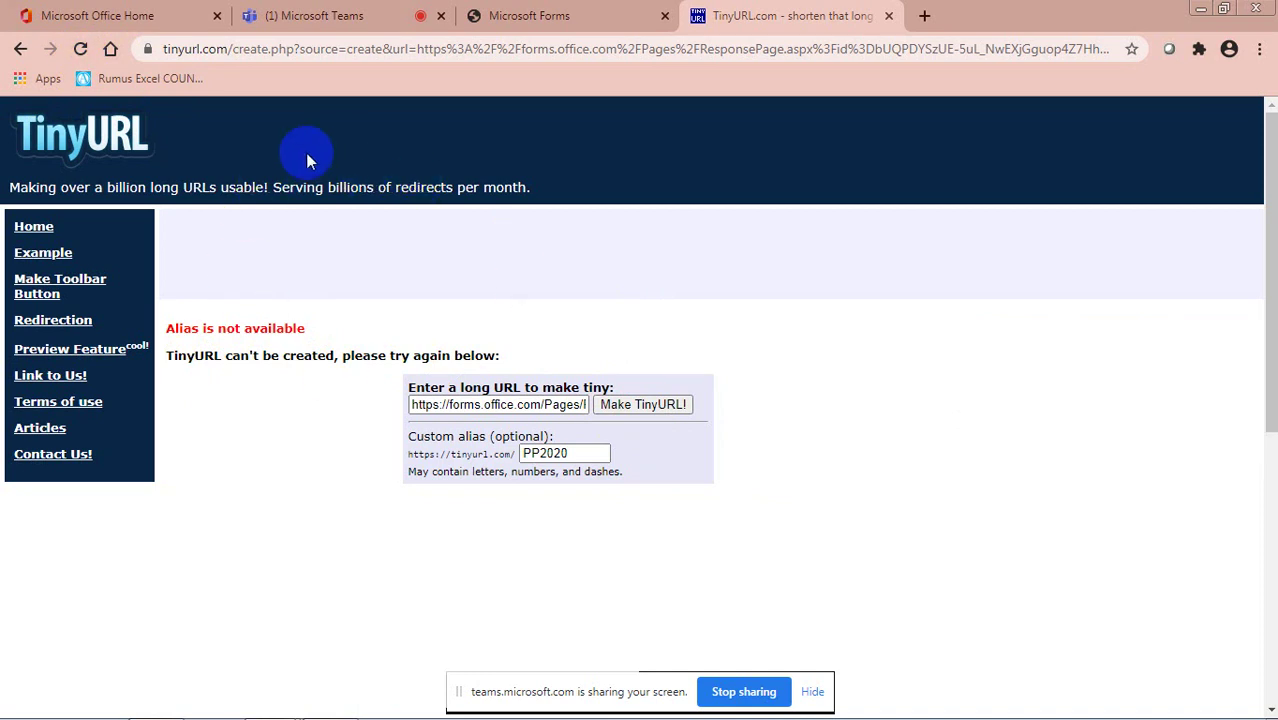
- Switch to Microsoft Forms and look through the first questions of the Bahasa Inggris kelas X assessment
click(548, 22)
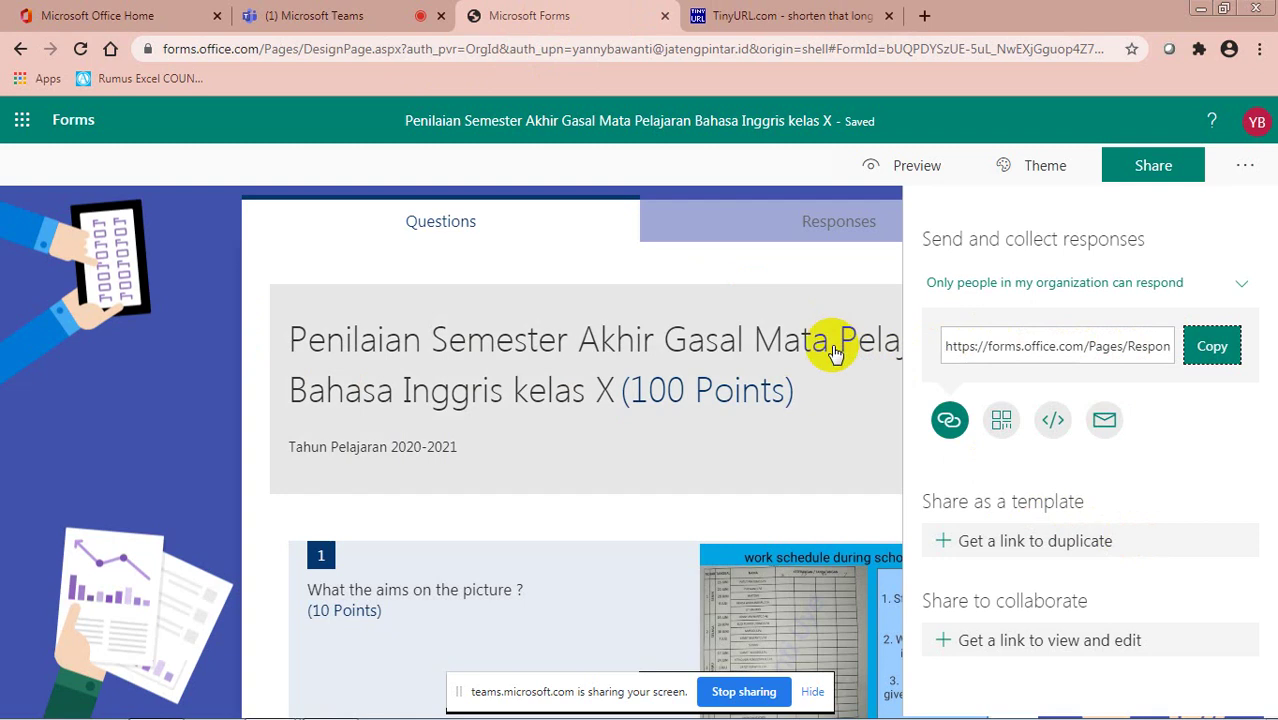
scroll(827, 350, down, 5)
scroll(827, 358, up, 5)
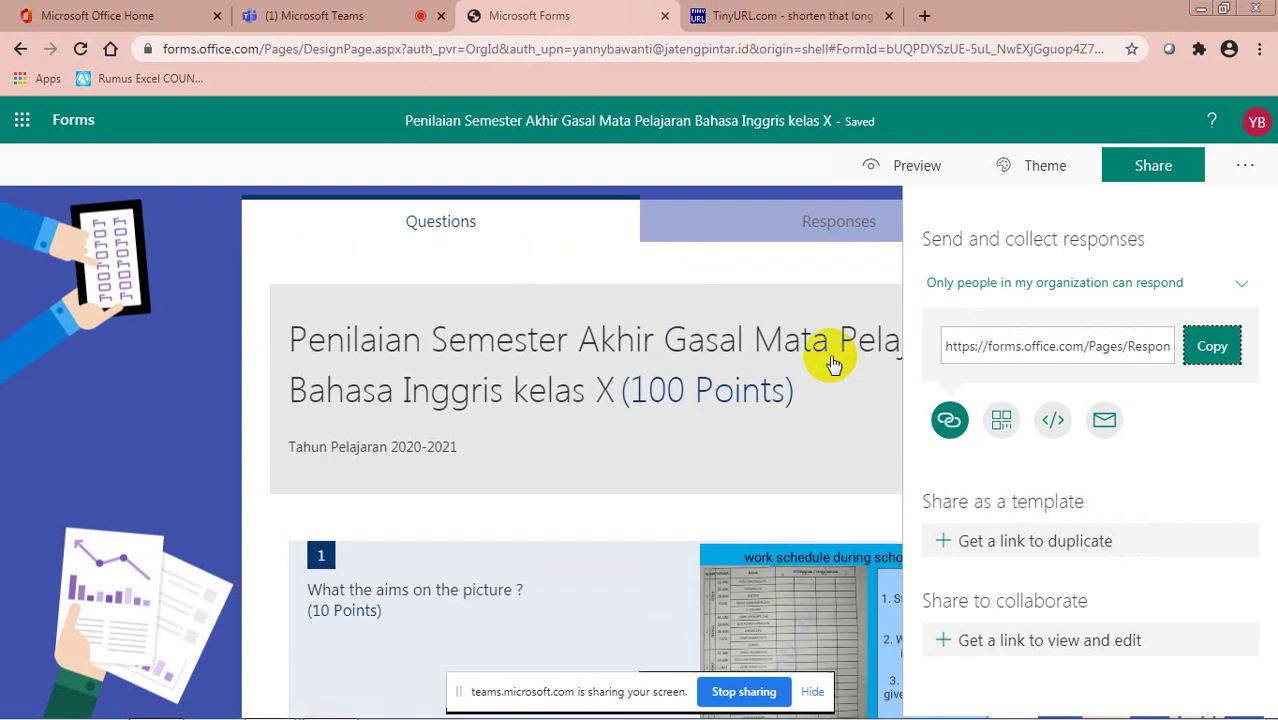
scroll(850, 391, down, 4)
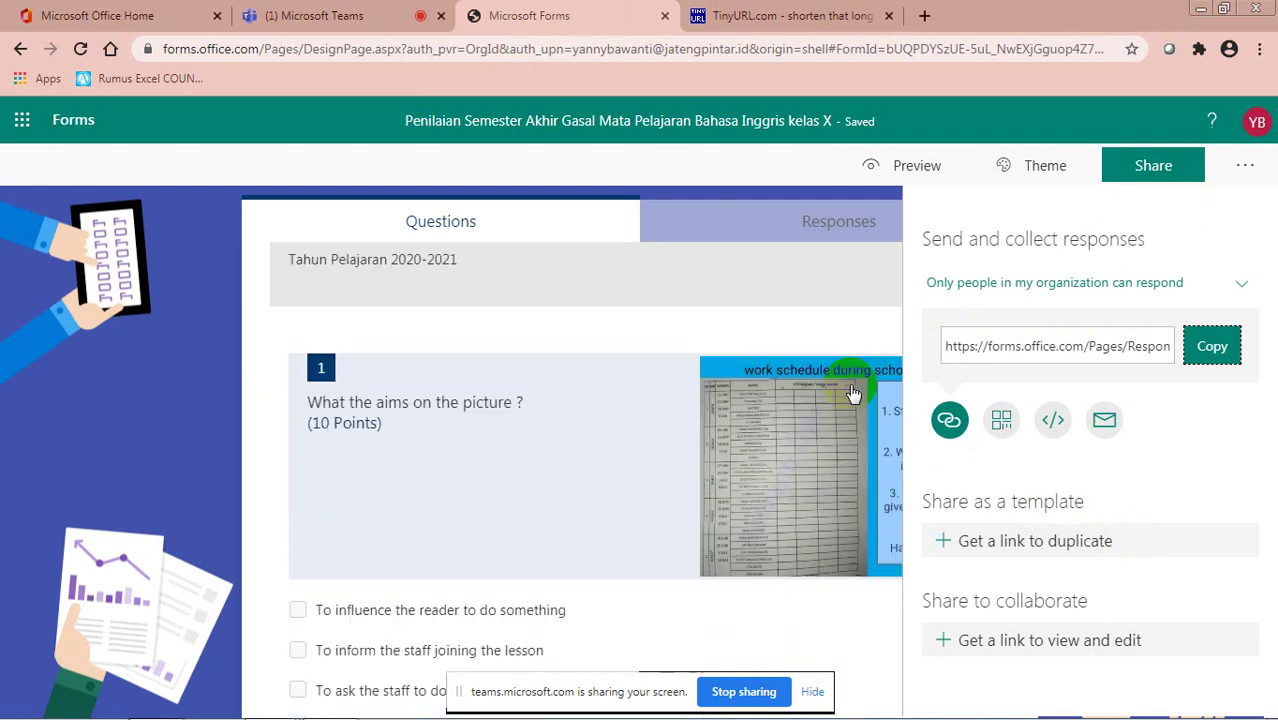
scroll(849, 395, down, 3)
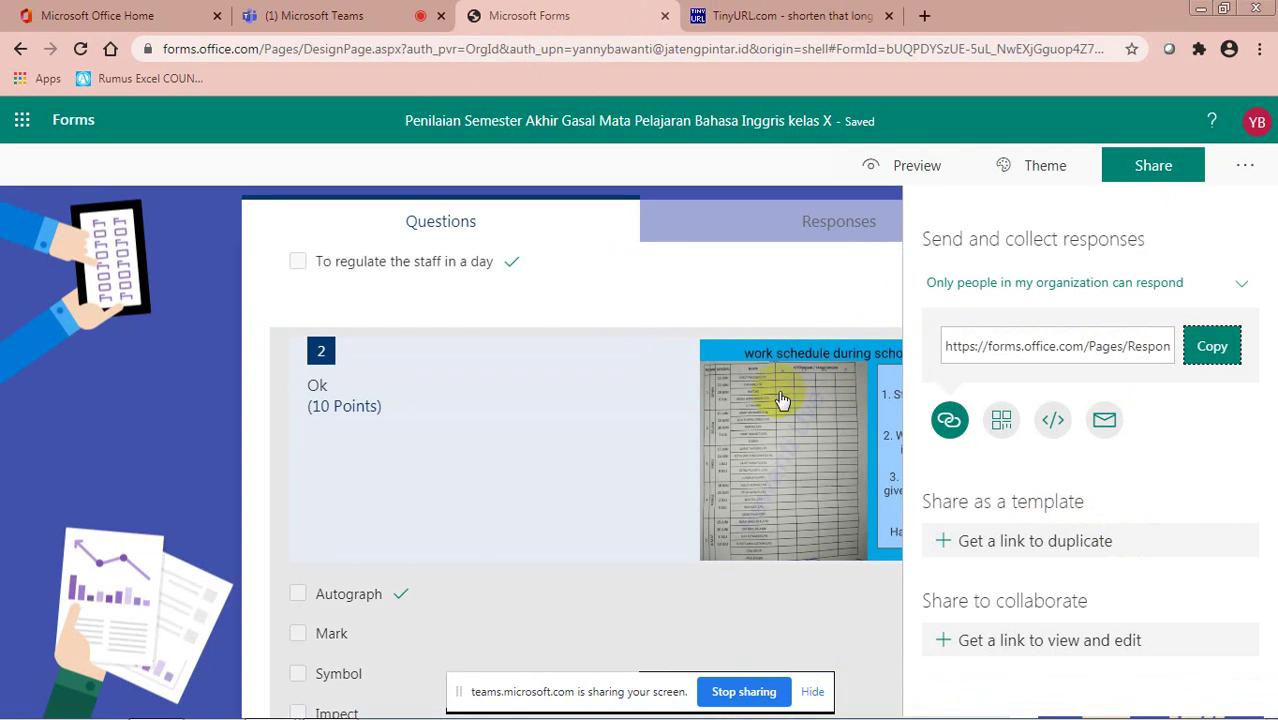
- Switch to the Excel workbook "B4. CONTOH ANALISIS BUTIR SOAL" and view its item score table
mouse_move(20, 708)
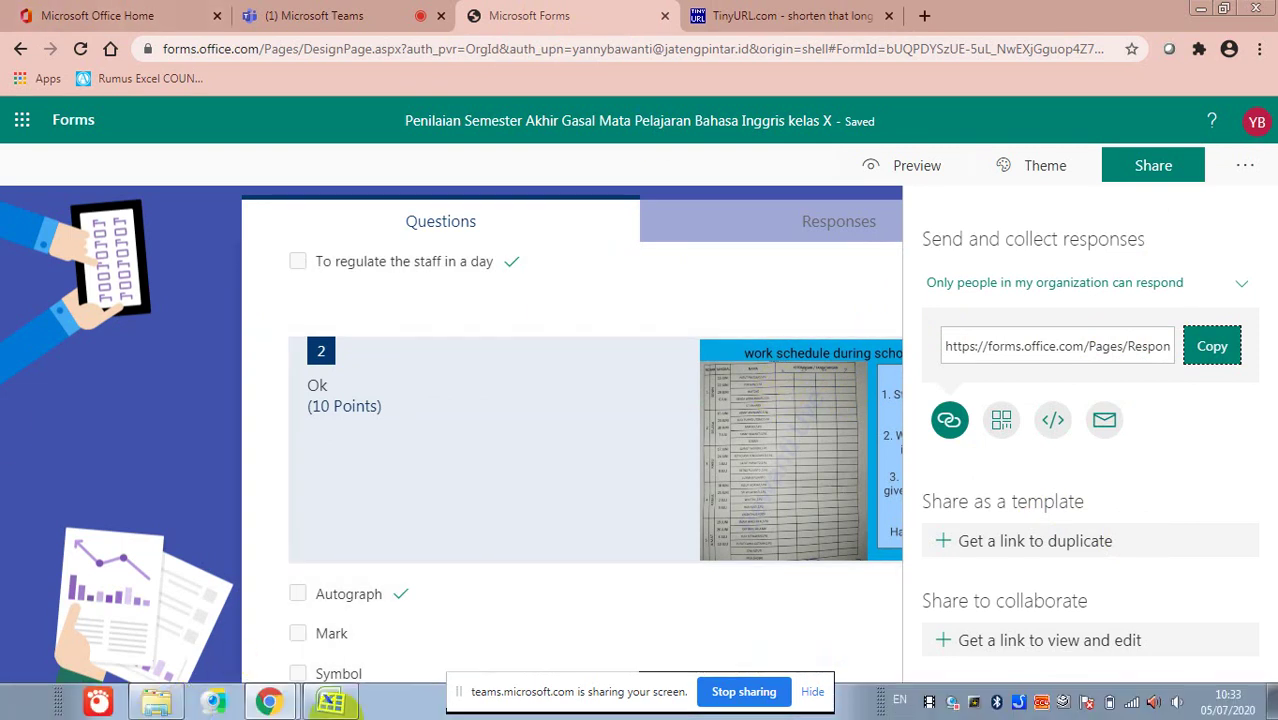
click(332, 702)
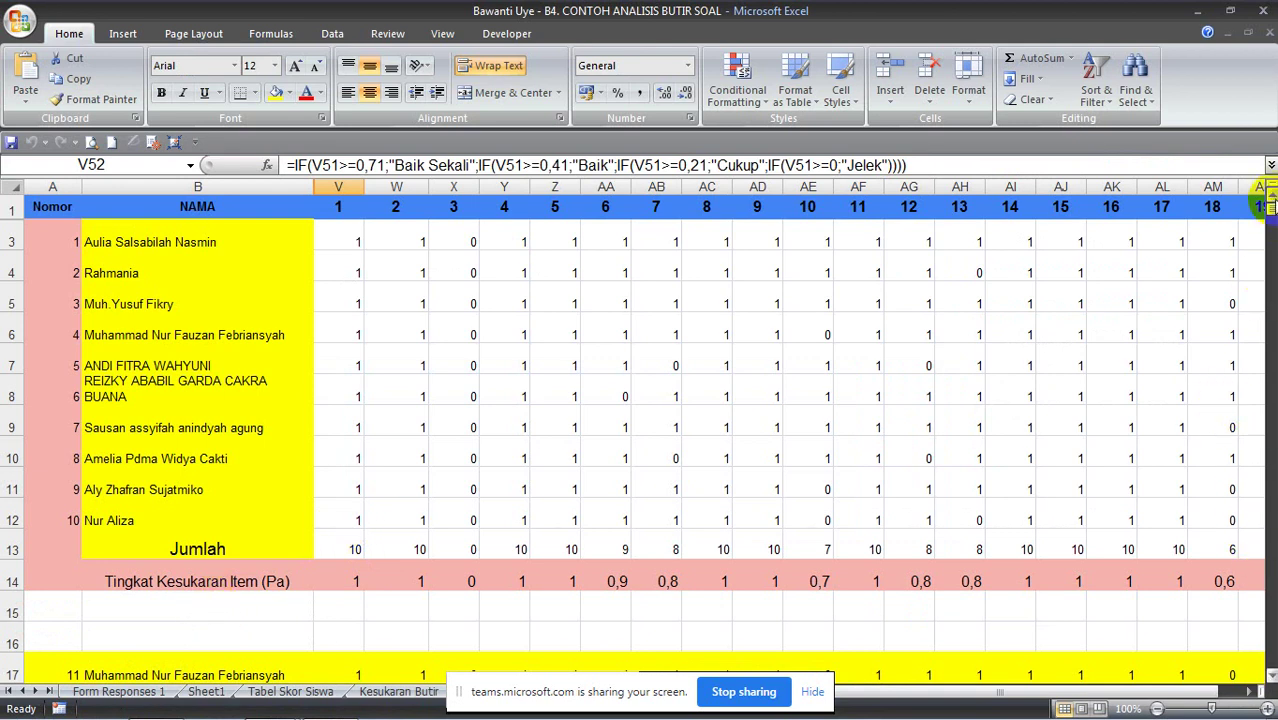
mouse_move(1270, 205)
mouse_down()
mouse_move(1270, 250)
mouse_move(1270, 205)
mouse_up()
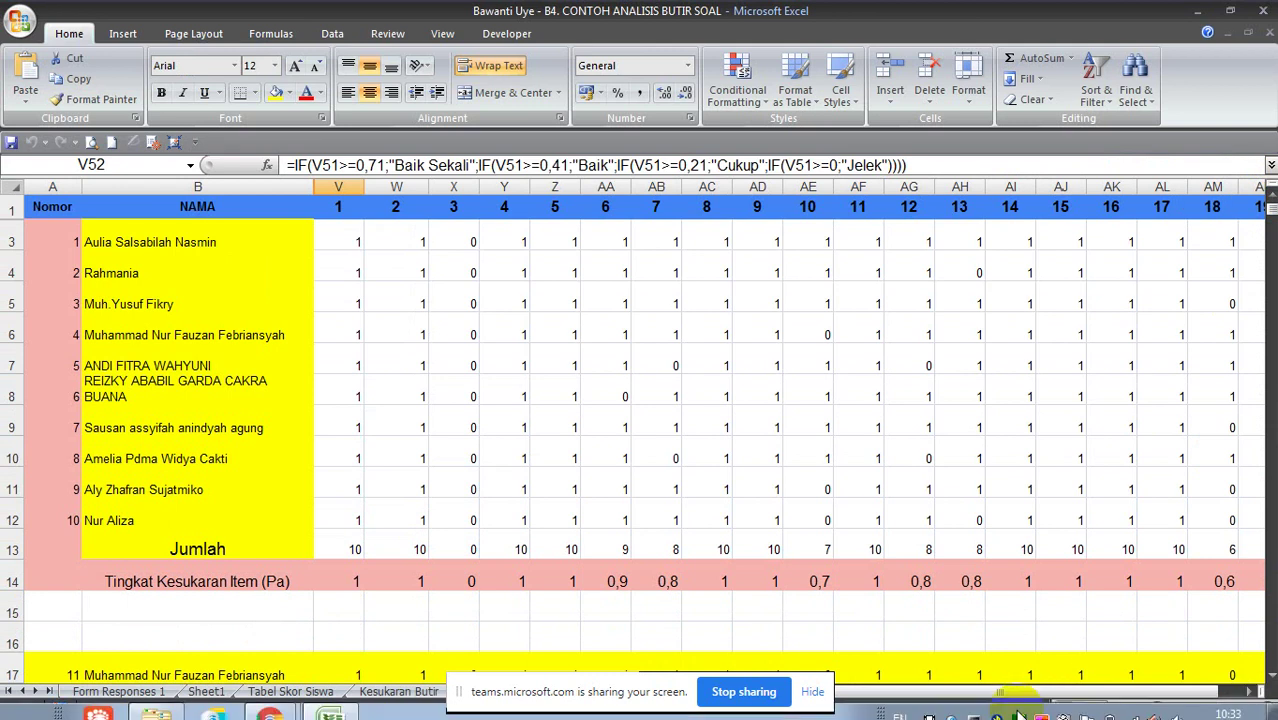
drag(984, 692, 900, 692)
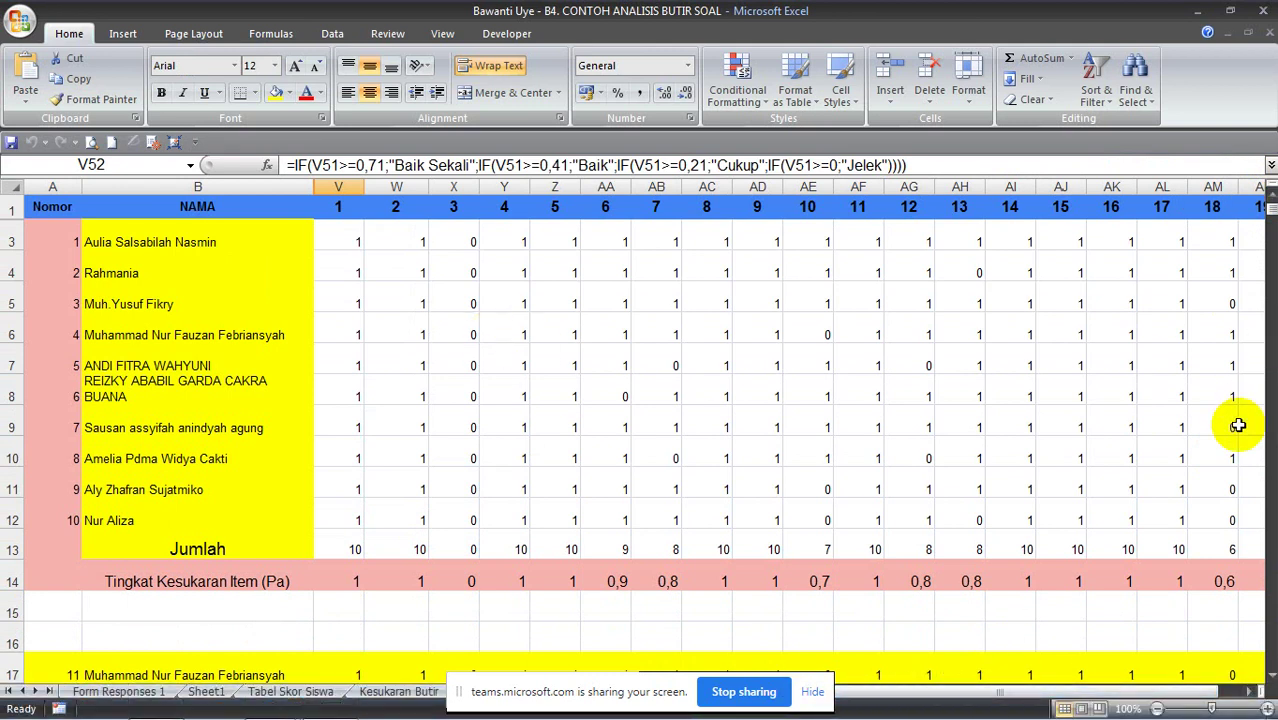
- Examine the Form Responses 1 sheet, from the timestamps, scores and names across to the last answer columns
click(116, 691)
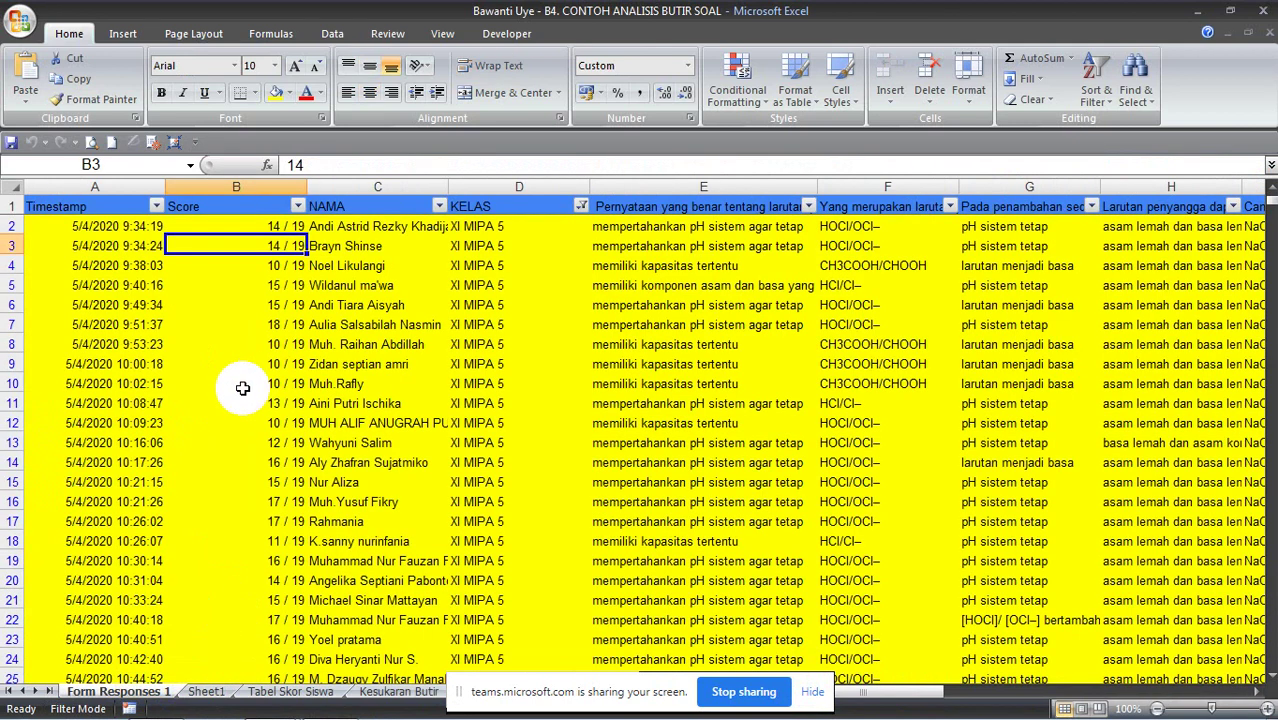
scroll(162, 266, down, 5)
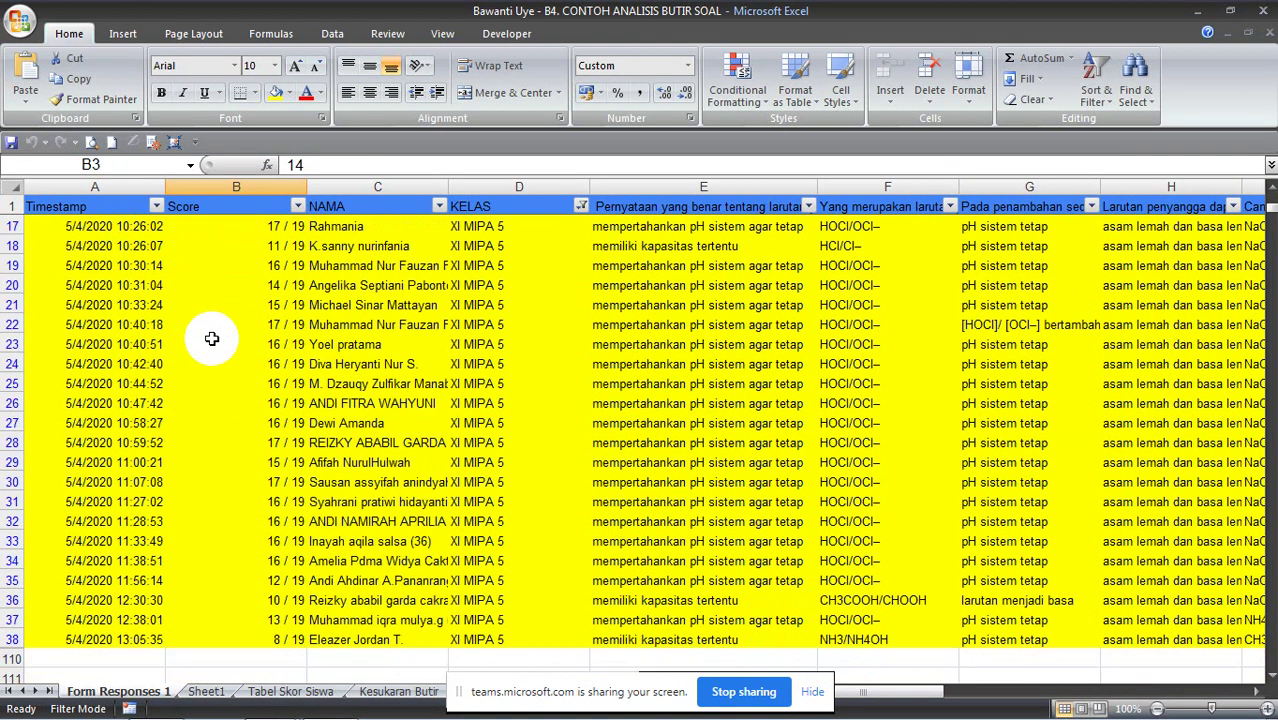
scroll(211, 337, up, 5)
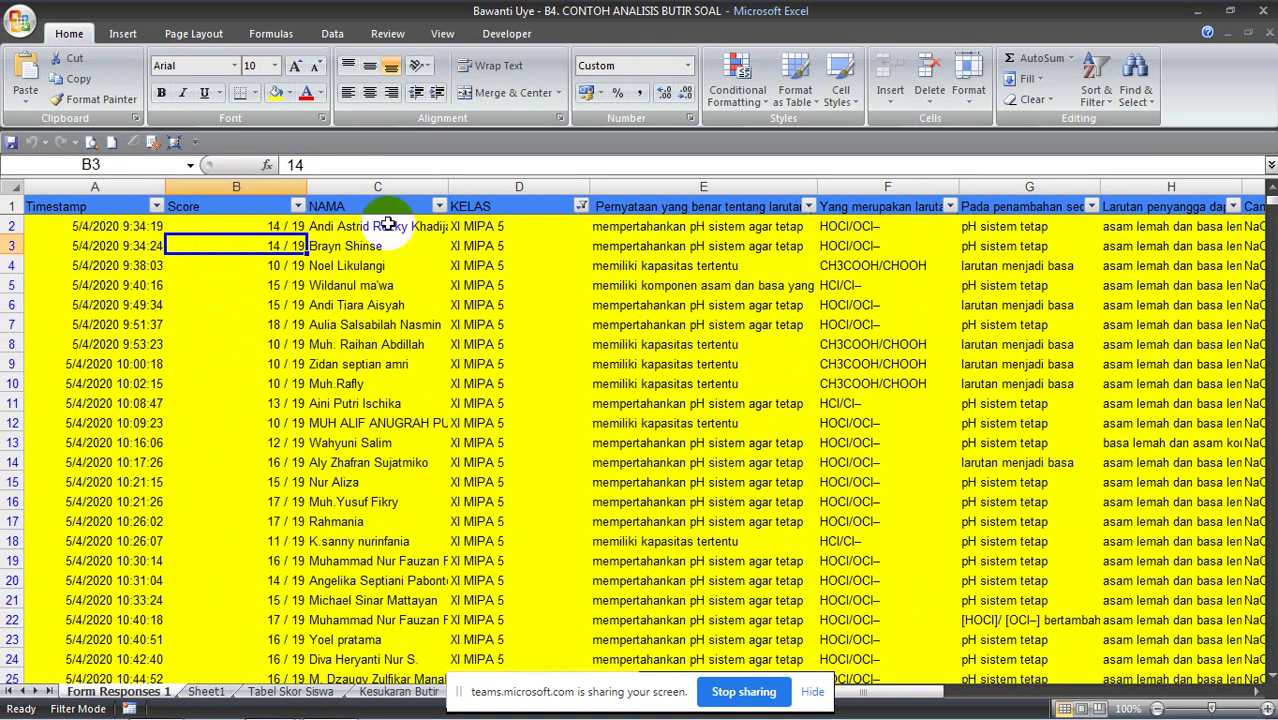
drag(900, 691, 962, 690)
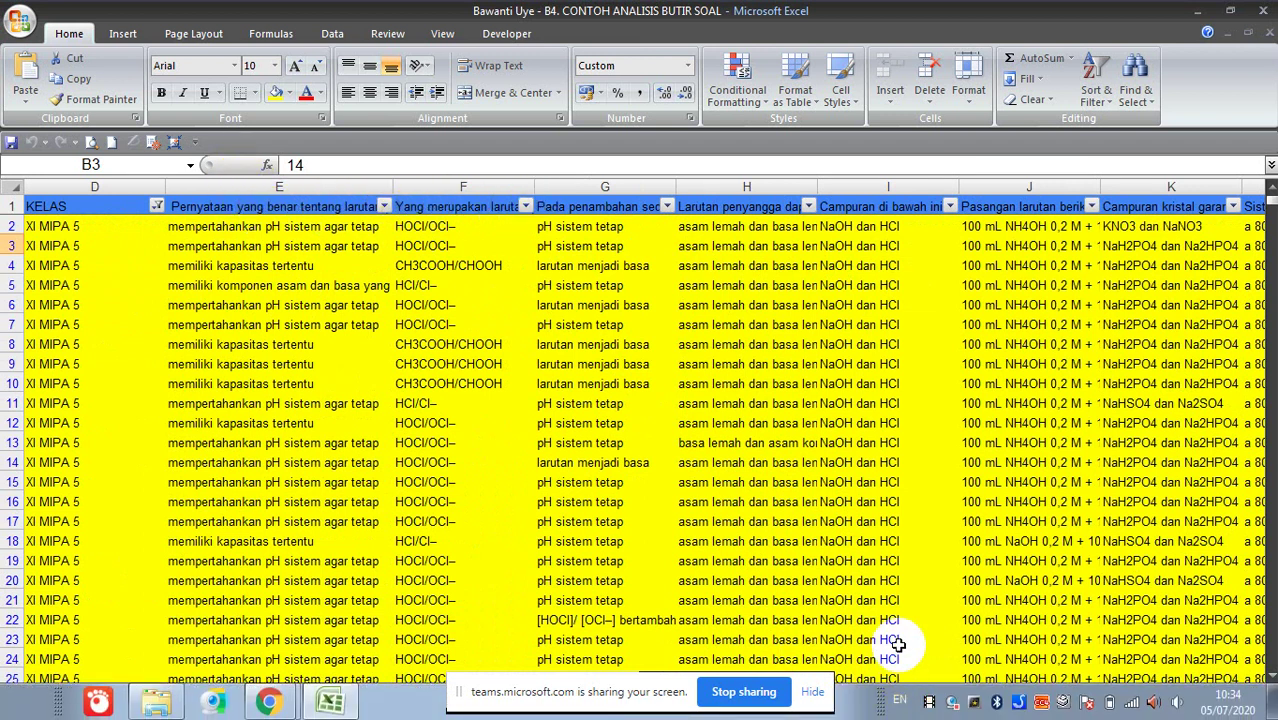
drag(913, 694, 1156, 689)
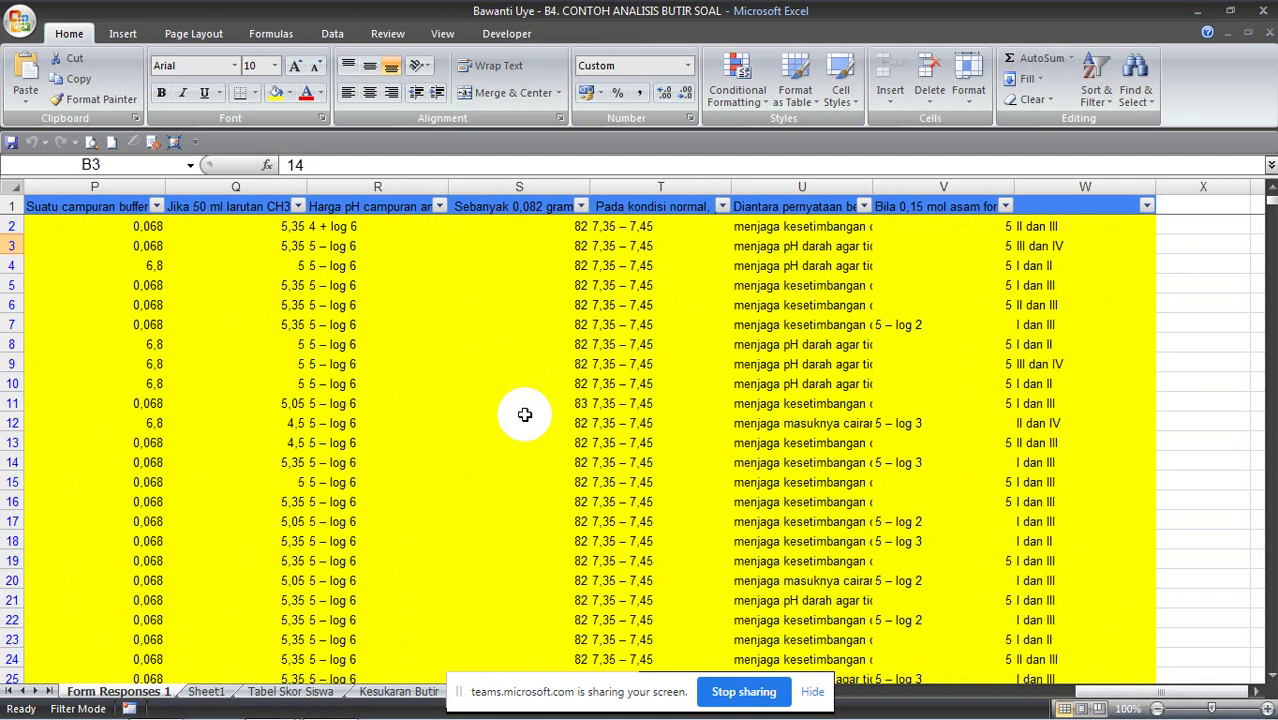
- View the student item scores on the Kesukaran Butir sheet, and return to the Form Responses 1 sheet
click(400, 692)
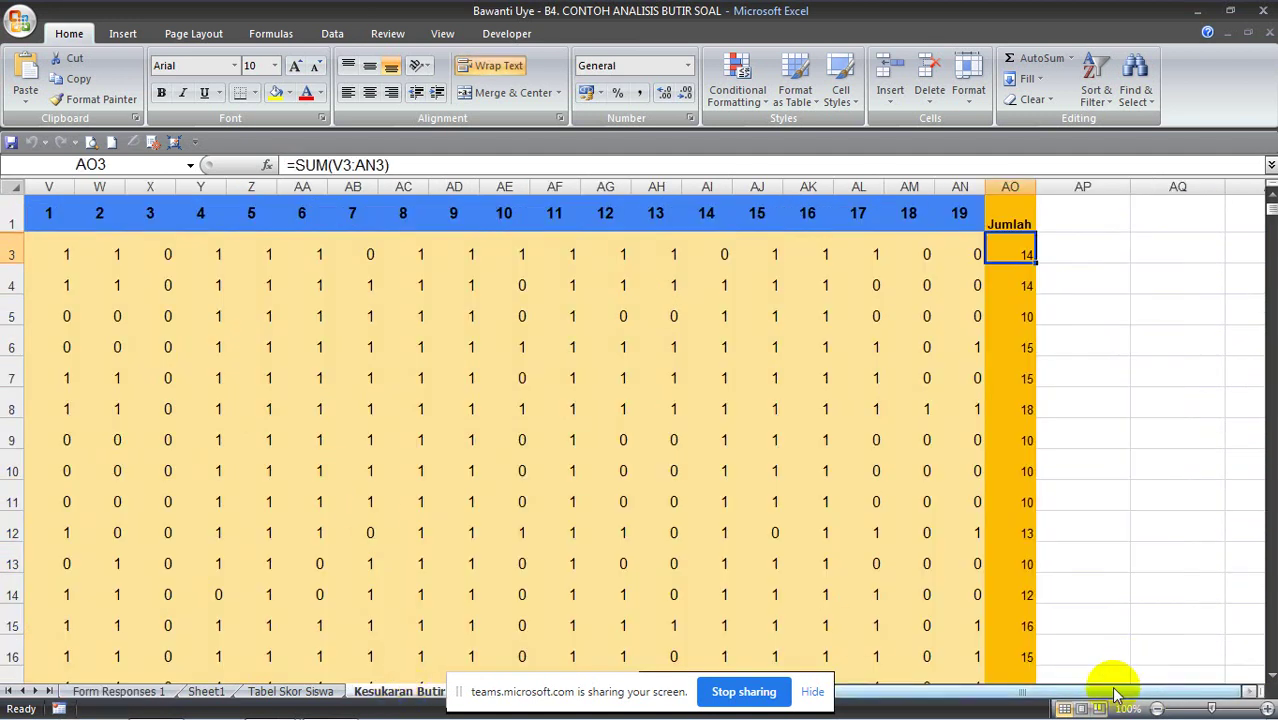
drag(1118, 697, 1048, 705)
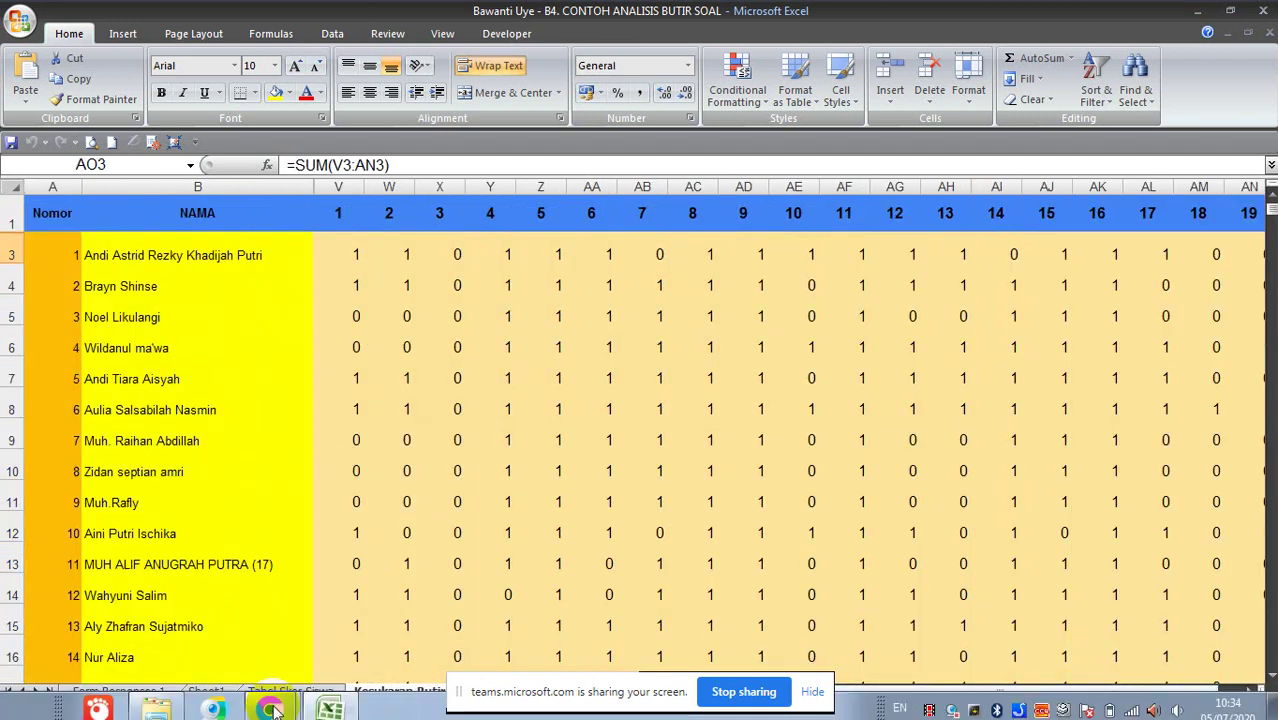
click(163, 692)
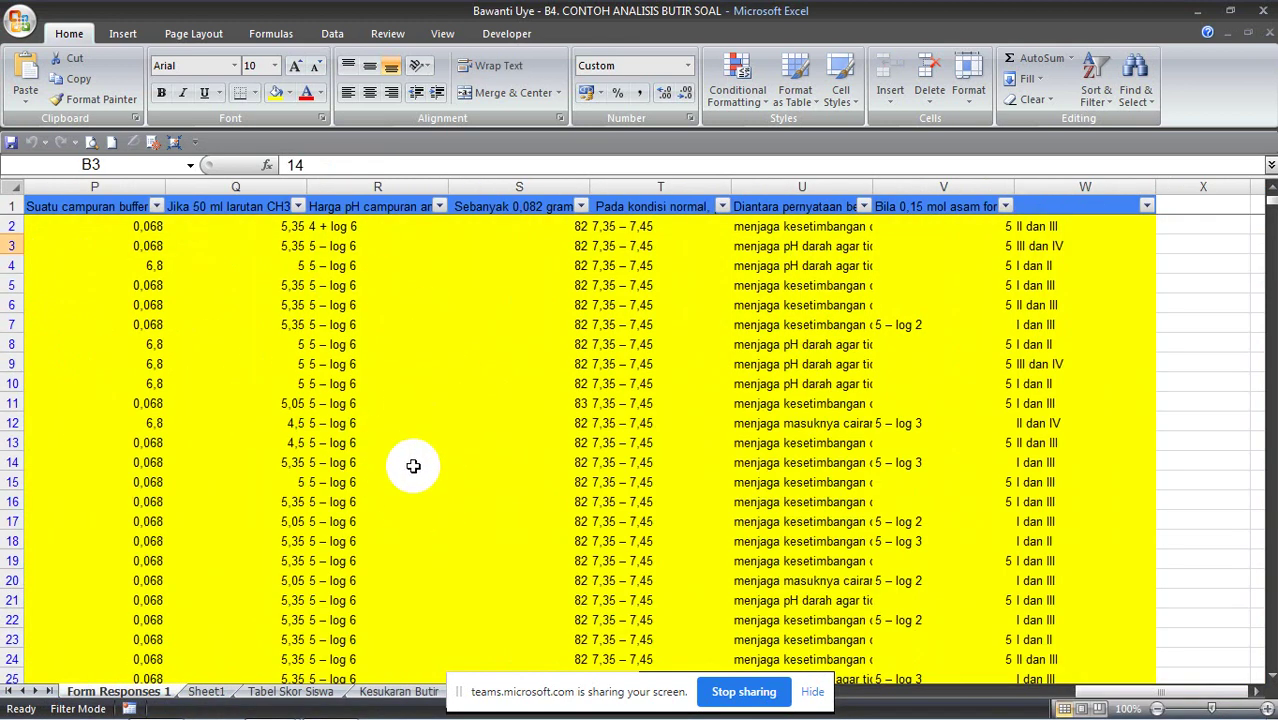
- Open the Tabel Skor Siswa sheet and review the student answers back to the Nomor and NAMA columns
click(293, 692)
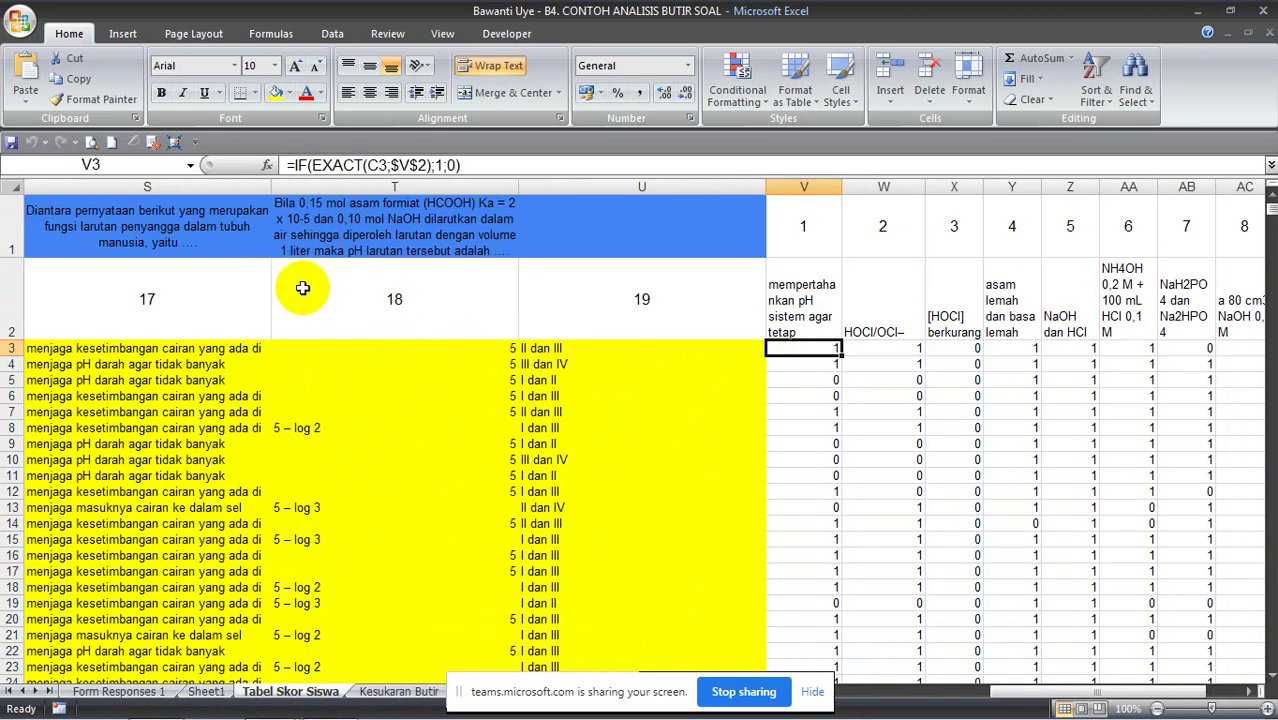
drag(1018, 702, 865, 707)
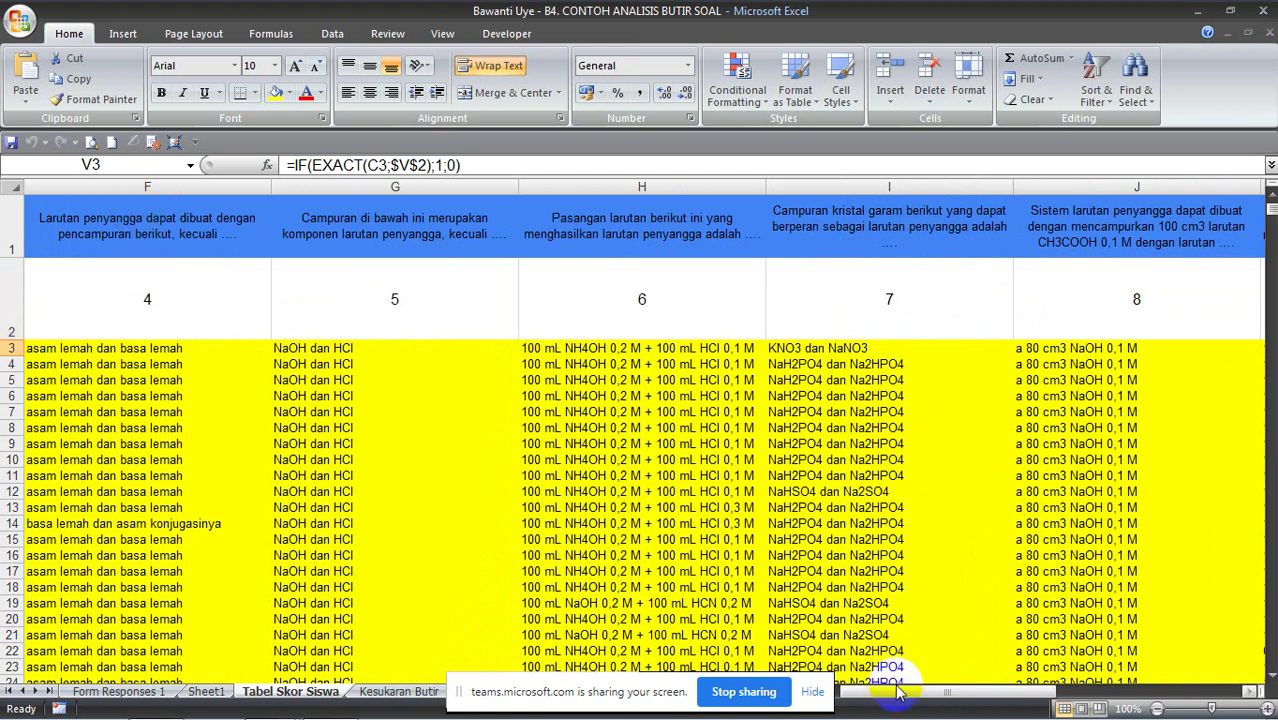
drag(893, 703, 843, 690)
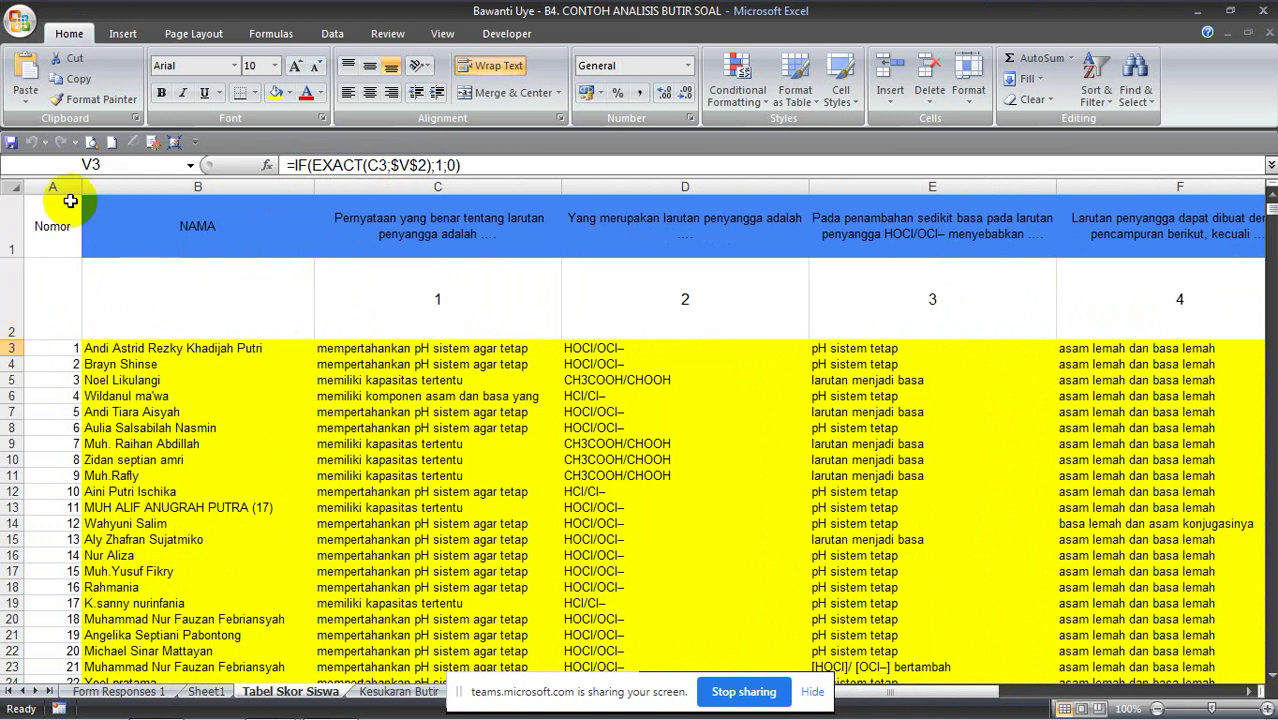
- Inspect the question-number row 2 in Tabel Skor Siswa against the question texts above it in columns C and D
click(5, 299)
right_click(5, 299)
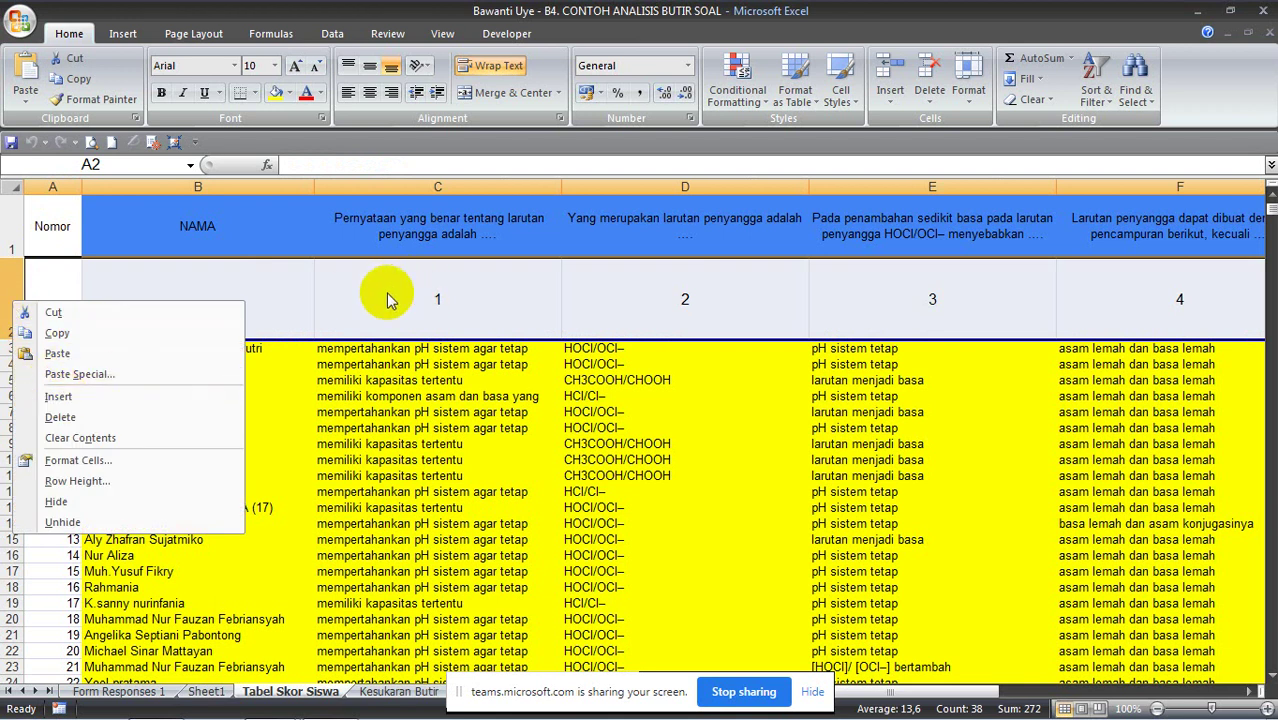
key(Escape)
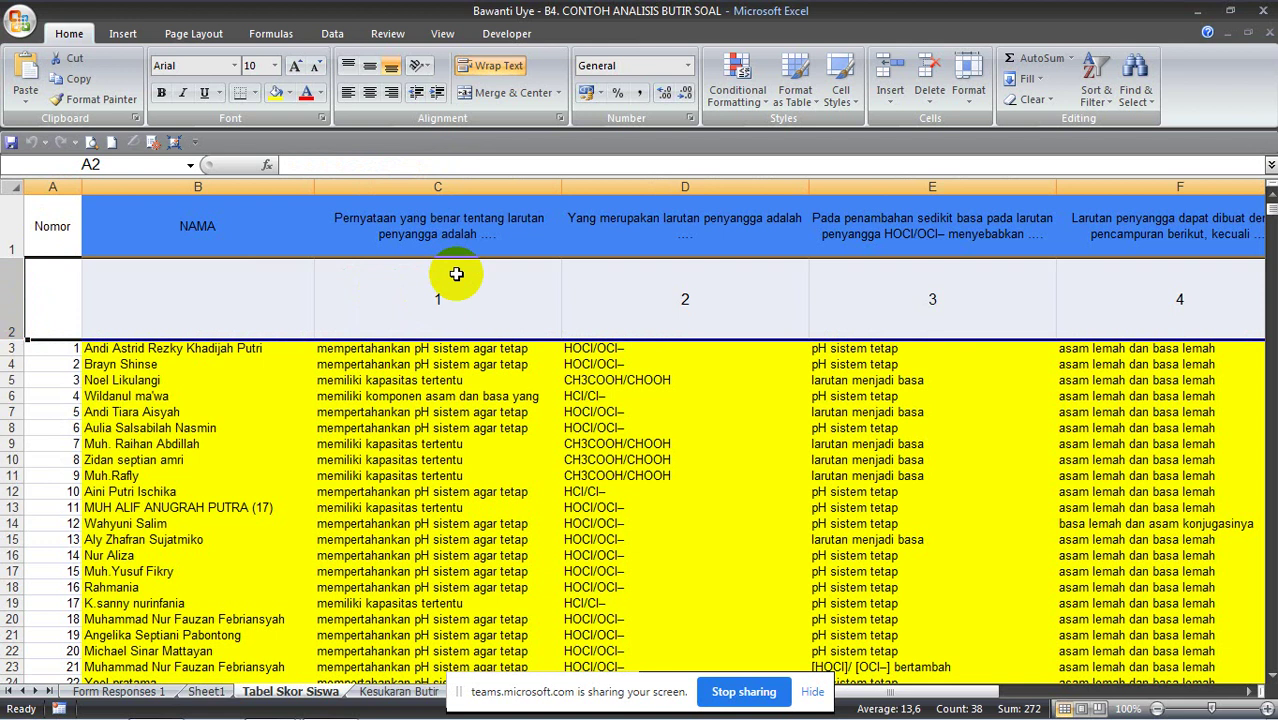
click(443, 302)
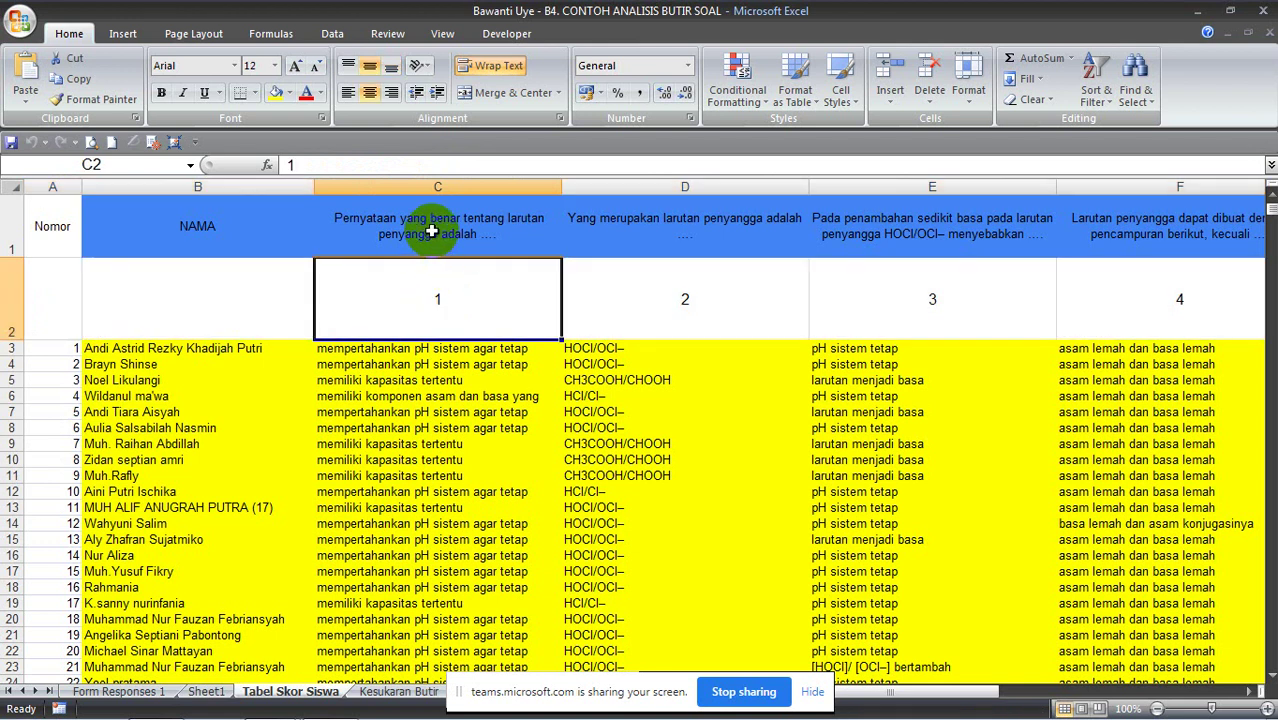
click(422, 222)
click(445, 302)
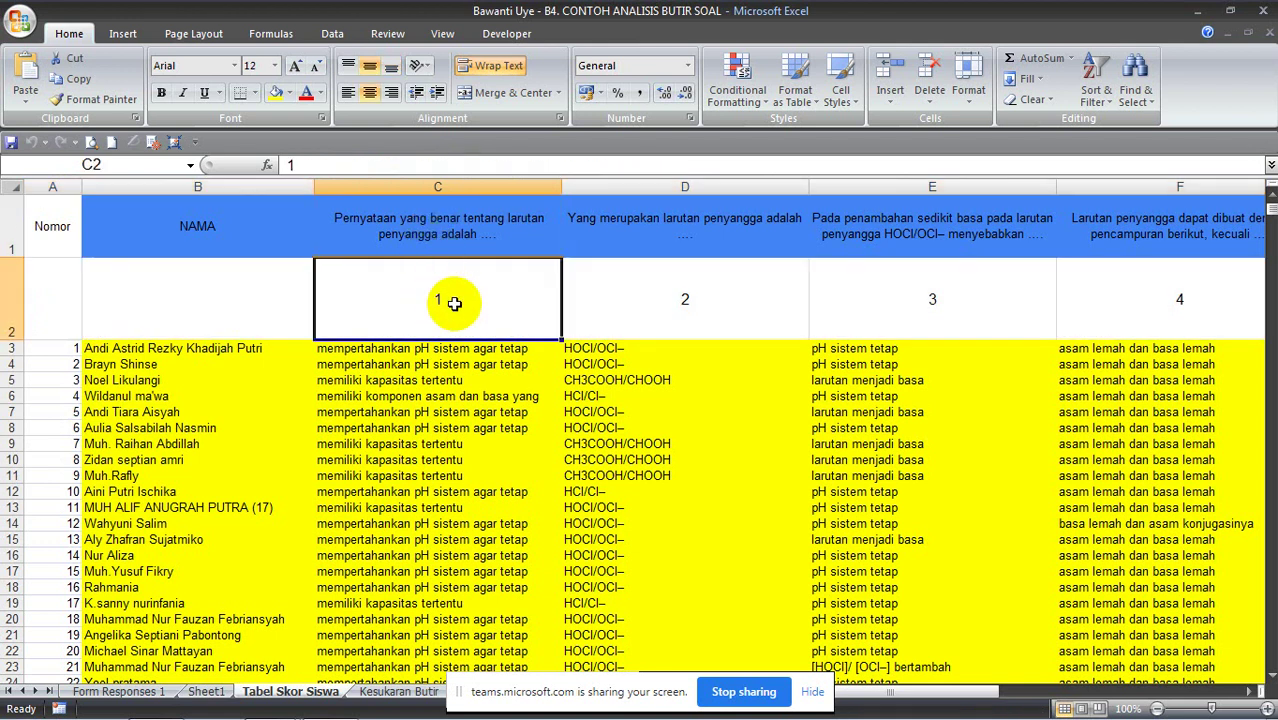
click(681, 186)
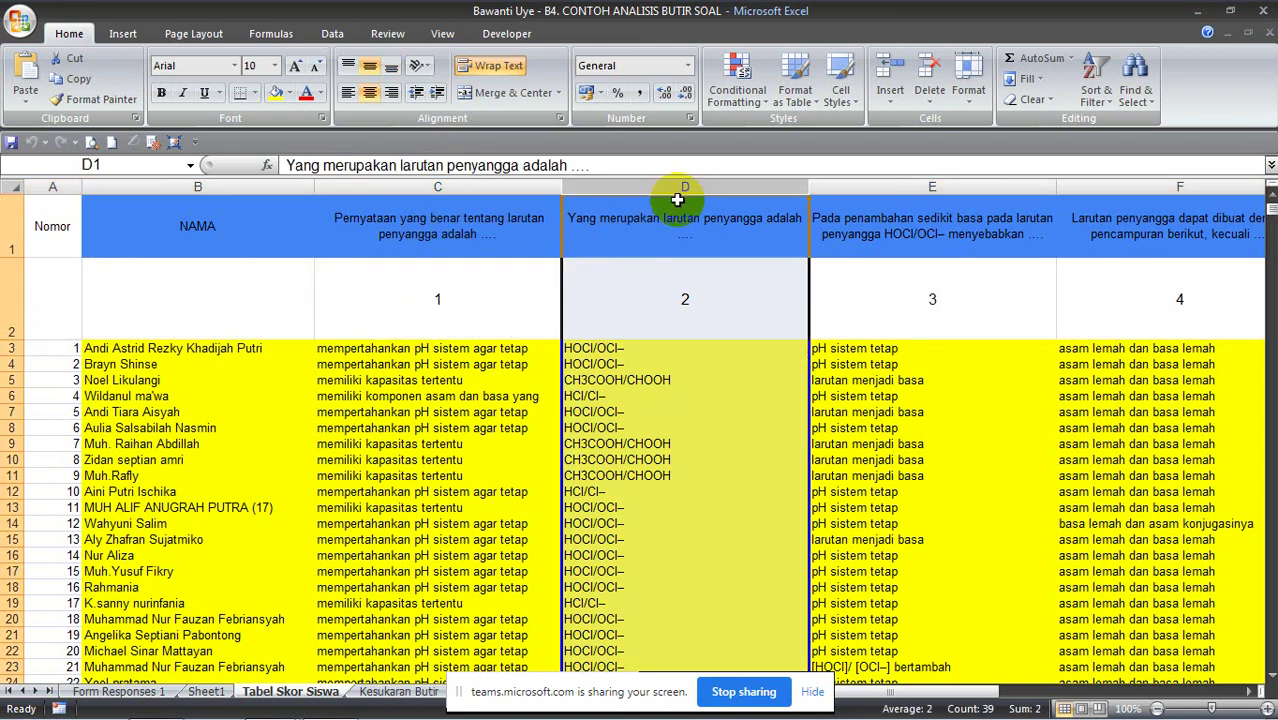
click(12, 318)
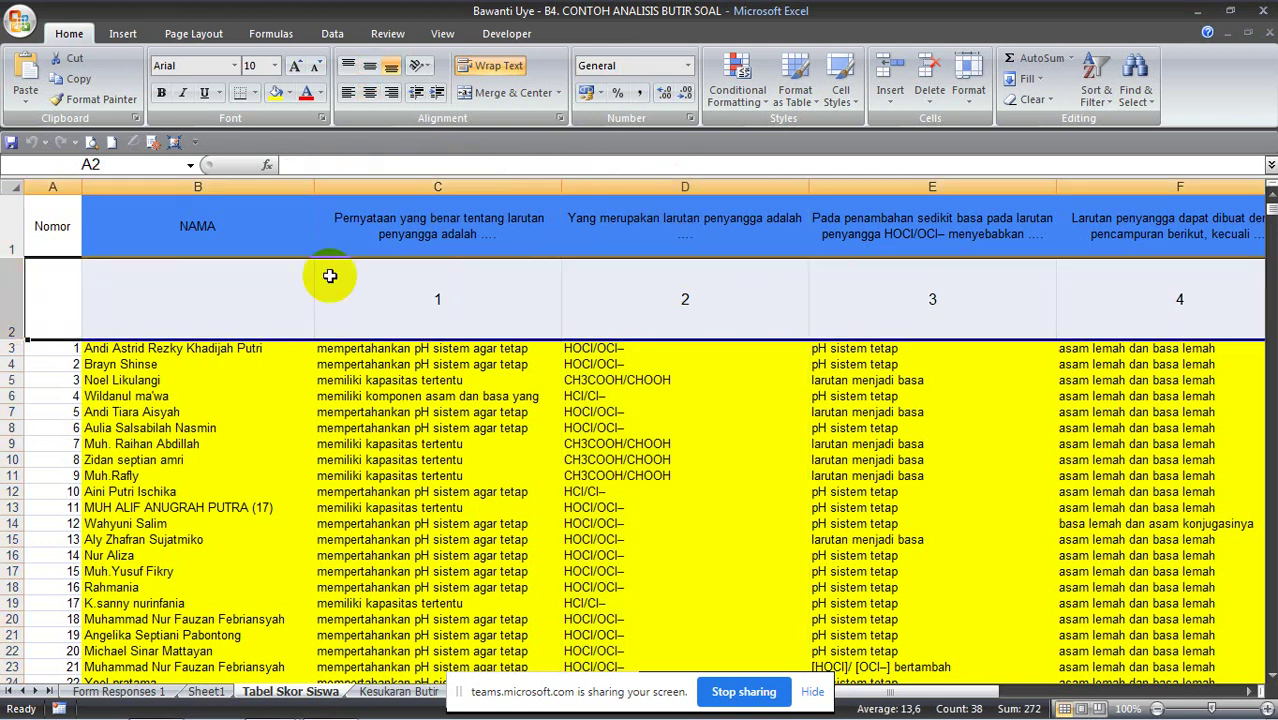
click(689, 295)
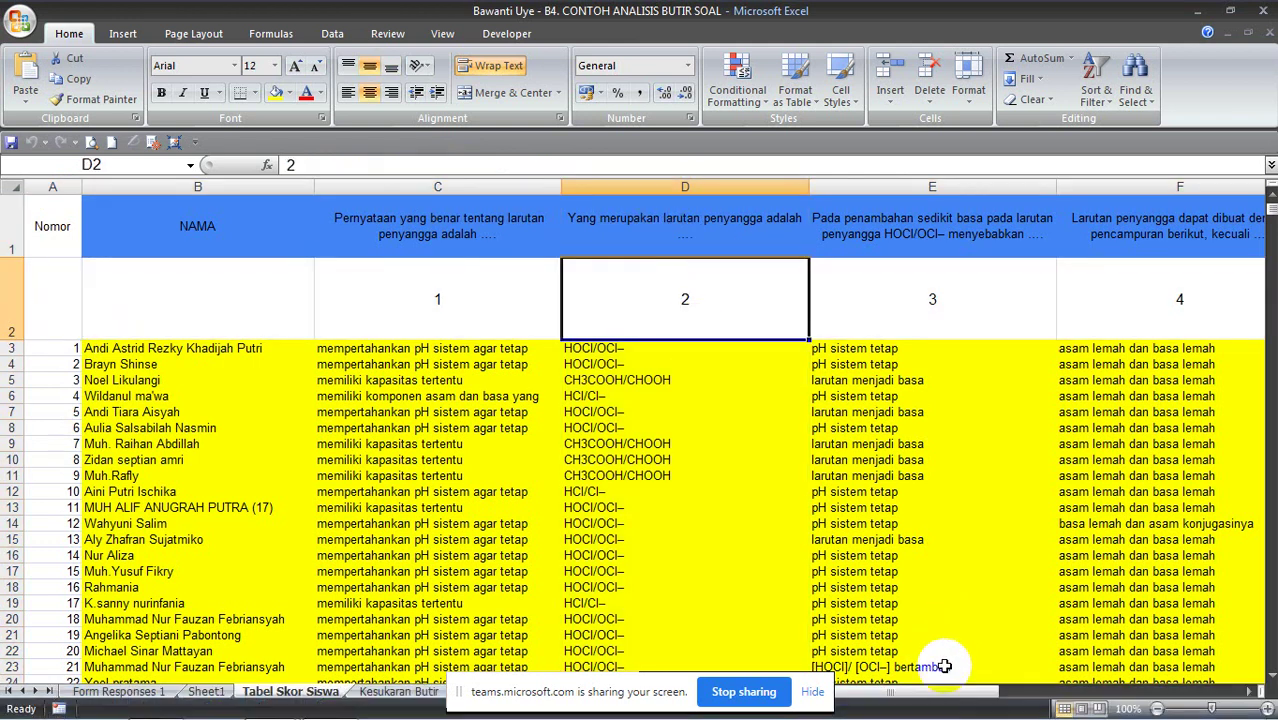
- Examine the answer keys in V2 and W2 together with their question numbers in V1 and W1
drag(965, 692, 1170, 680)
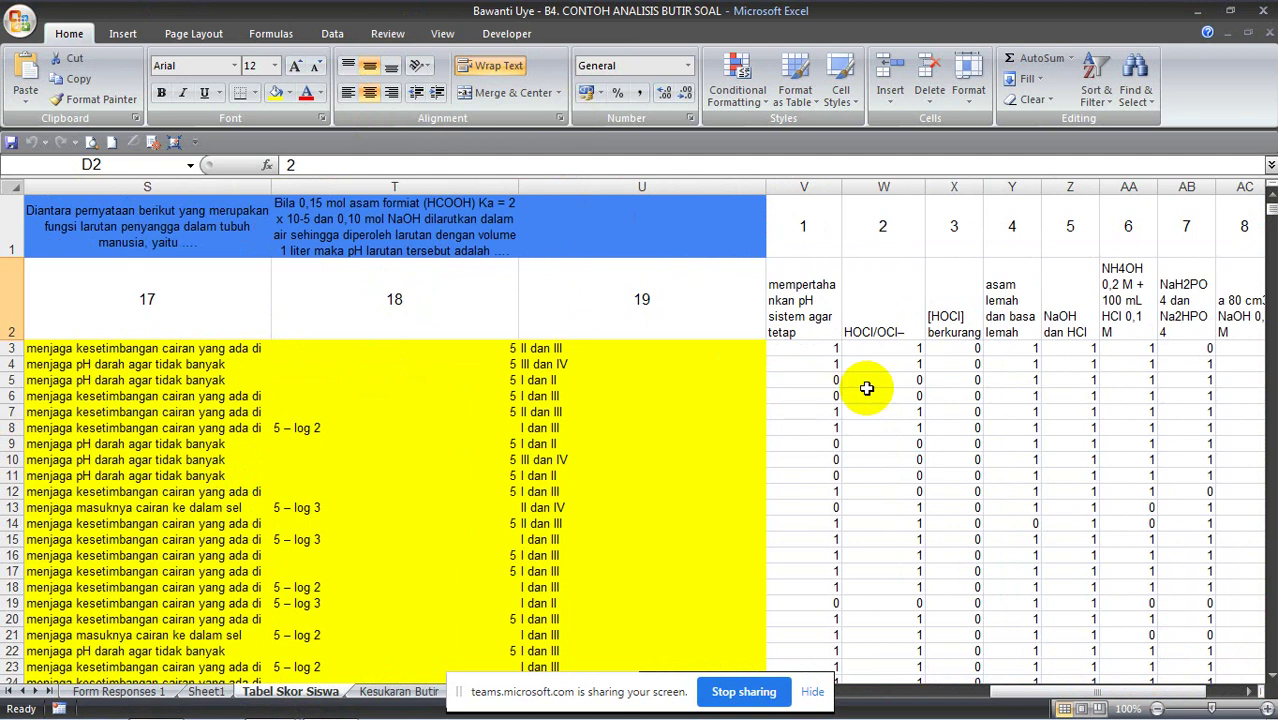
click(803, 308)
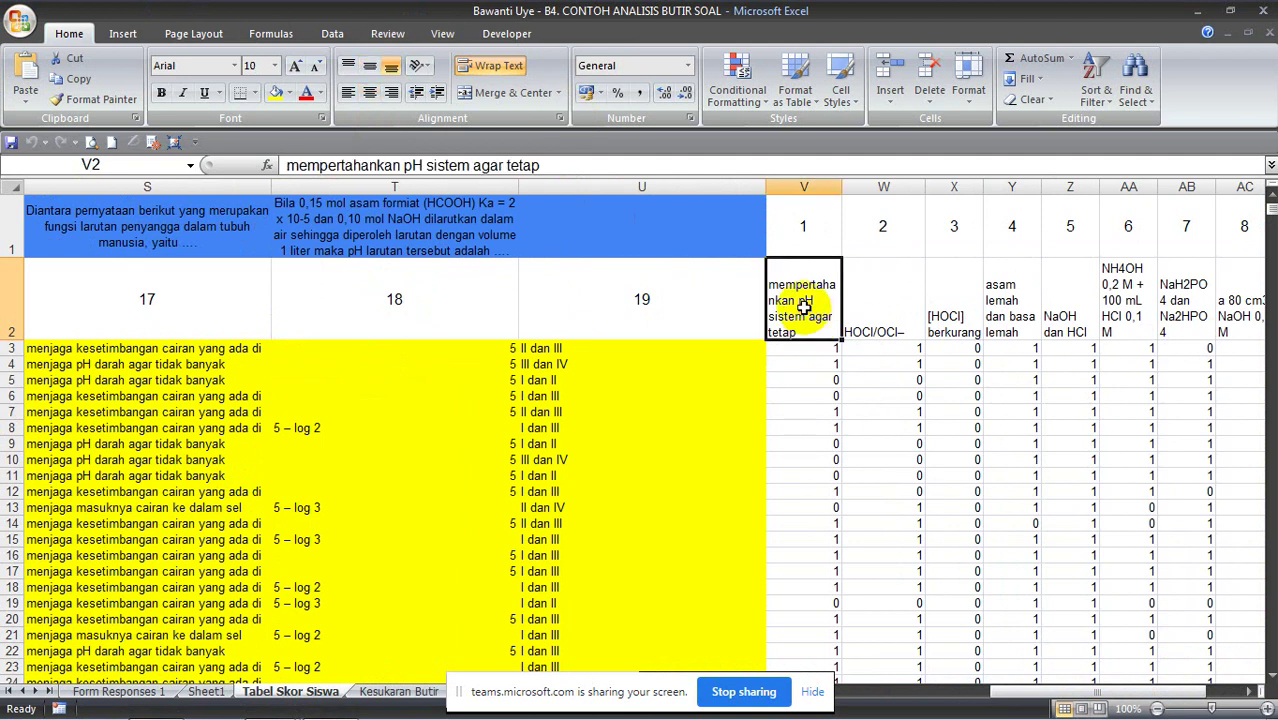
click(810, 225)
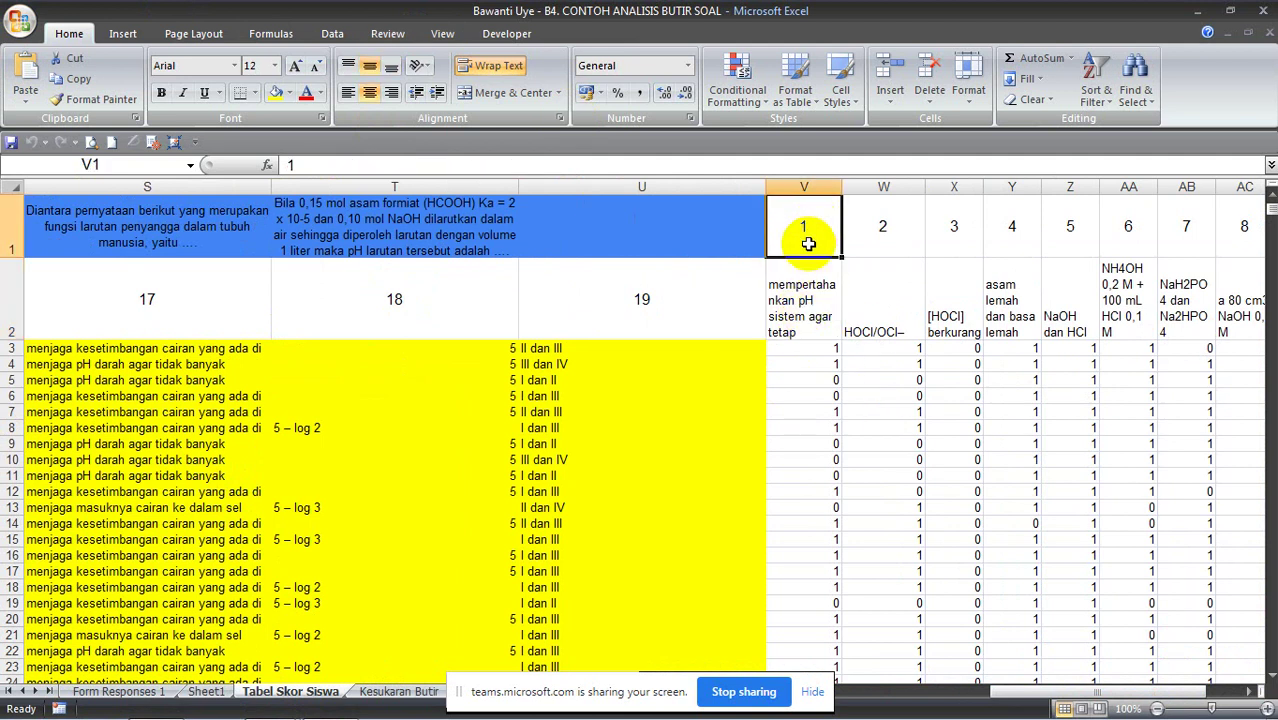
click(801, 315)
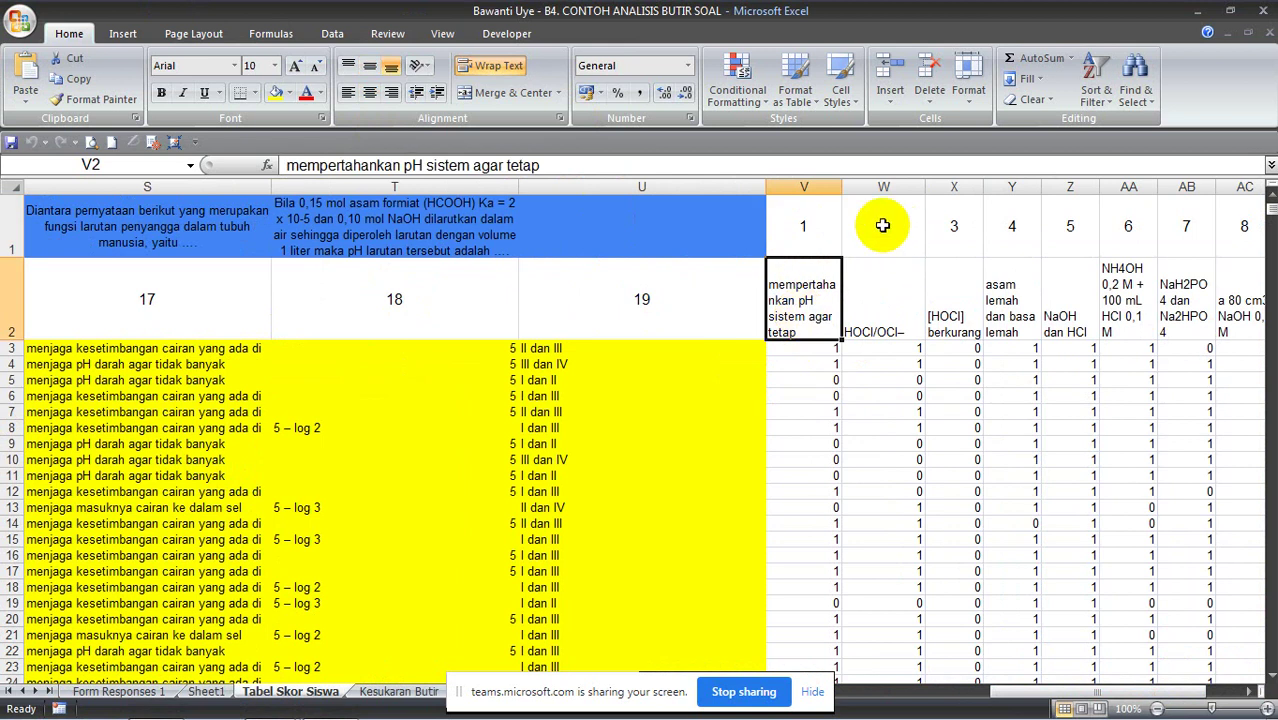
click(882, 225)
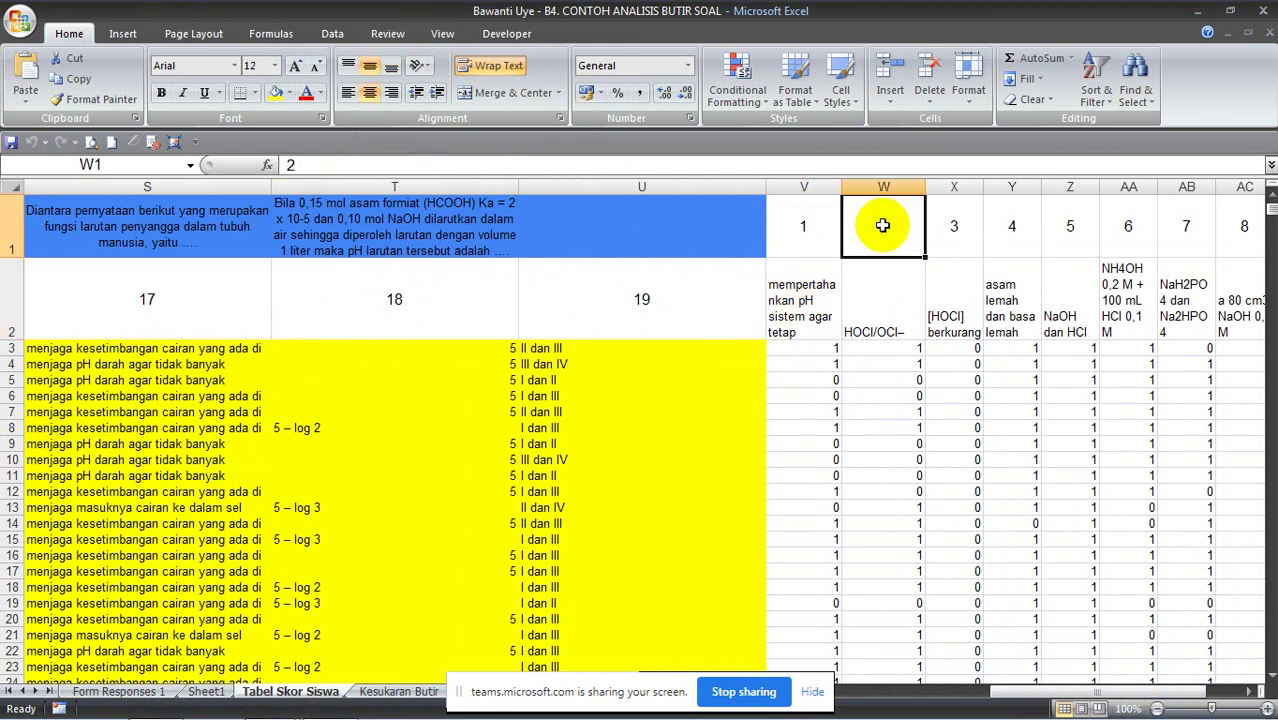
click(866, 325)
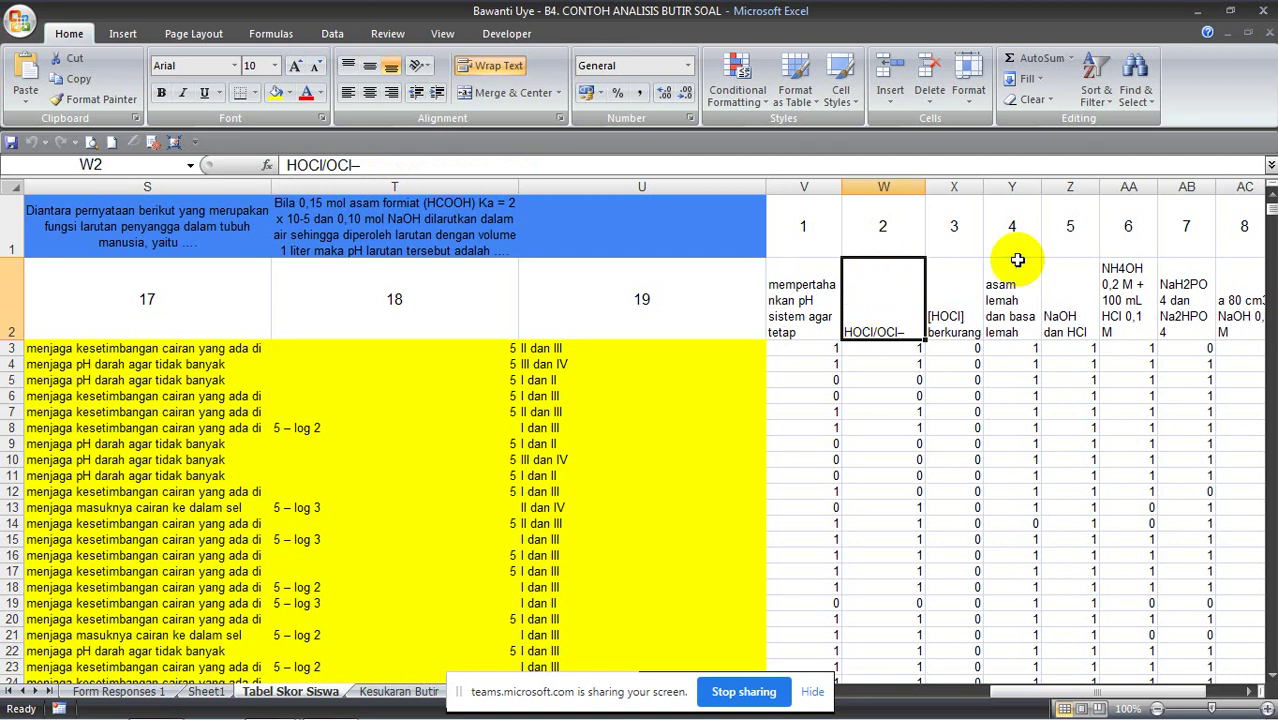
- Examine the scoring formula in V3 of Tabel Skor Siswa together with question 1's text, number and first student answer in column C
click(819, 352)
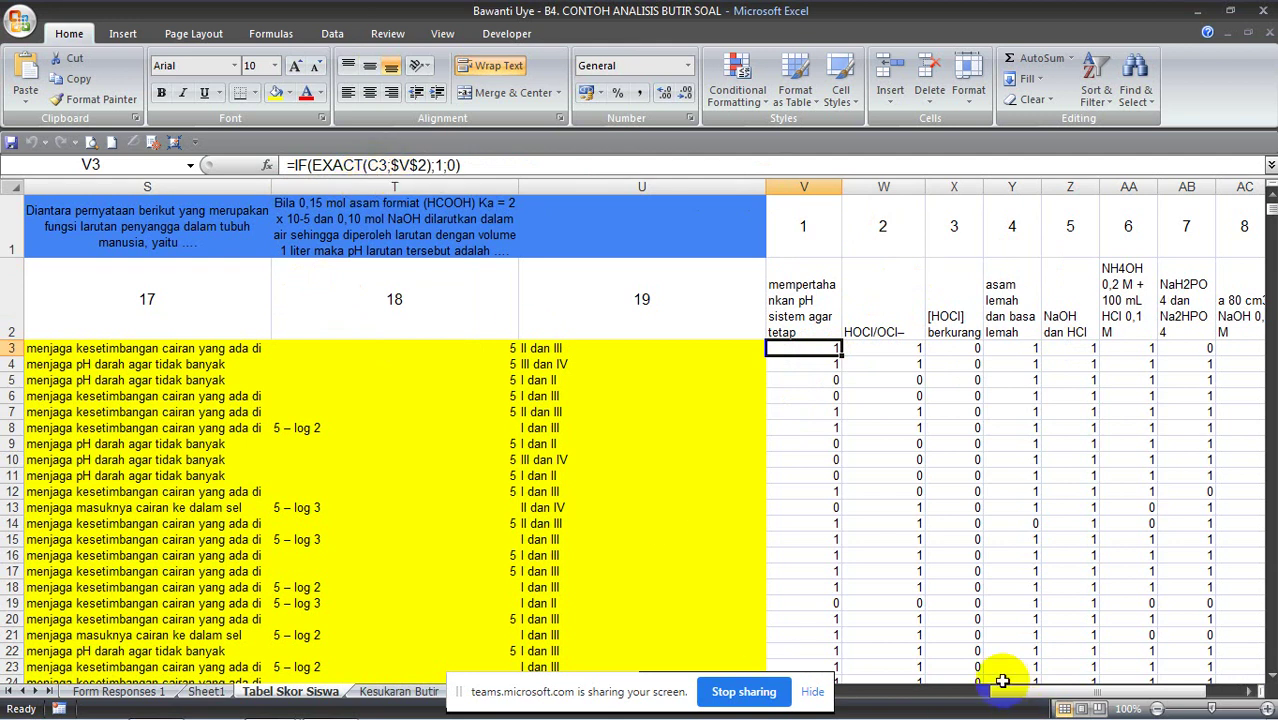
drag(1011, 697, 859, 697)
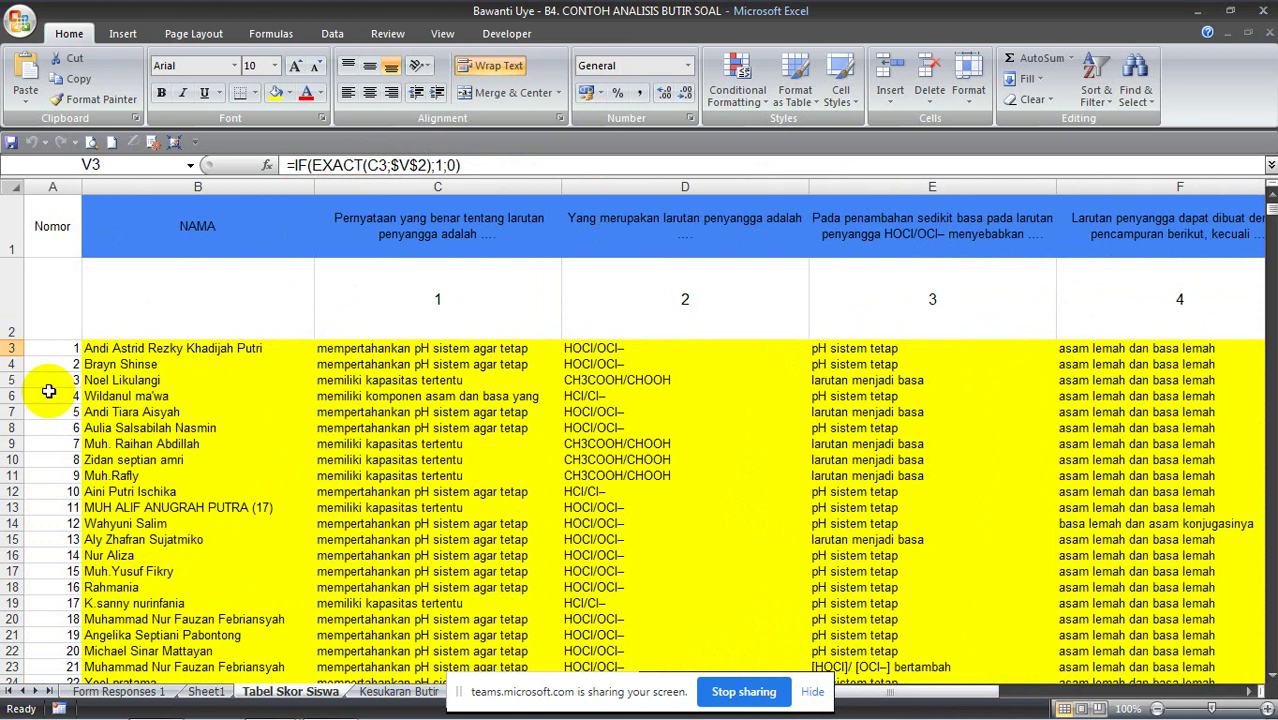
click(440, 220)
click(443, 180)
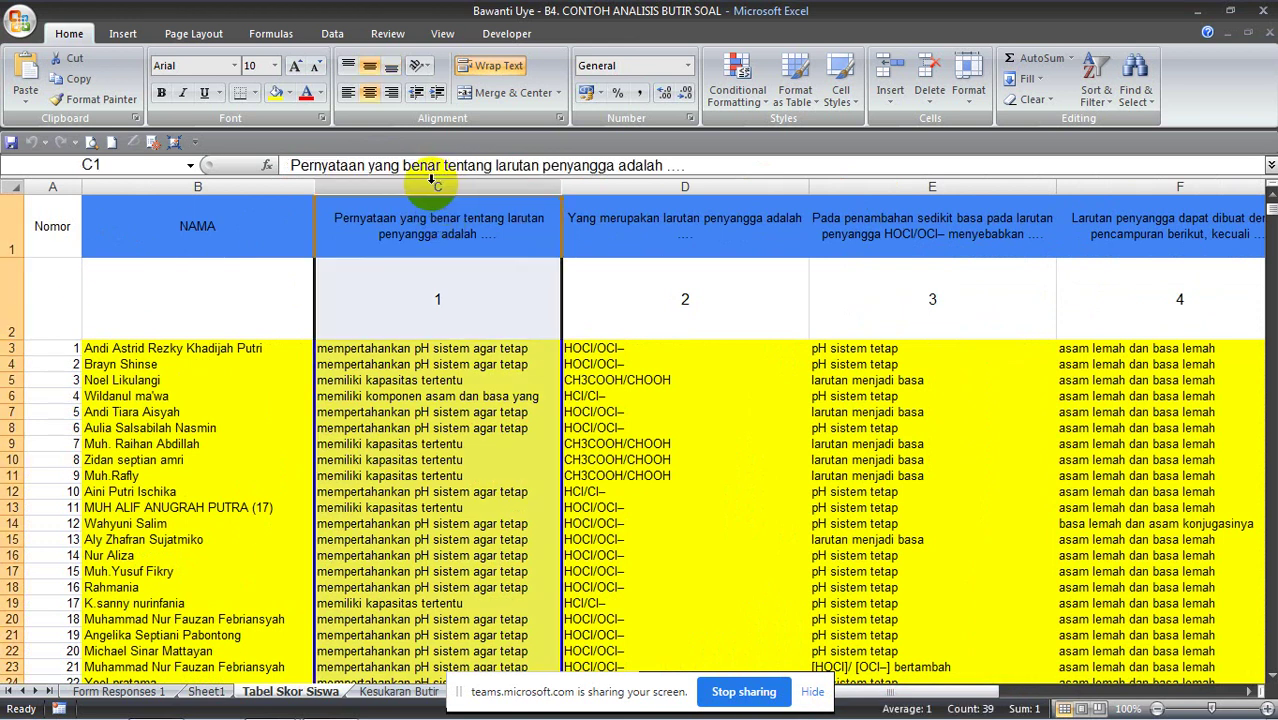
click(434, 318)
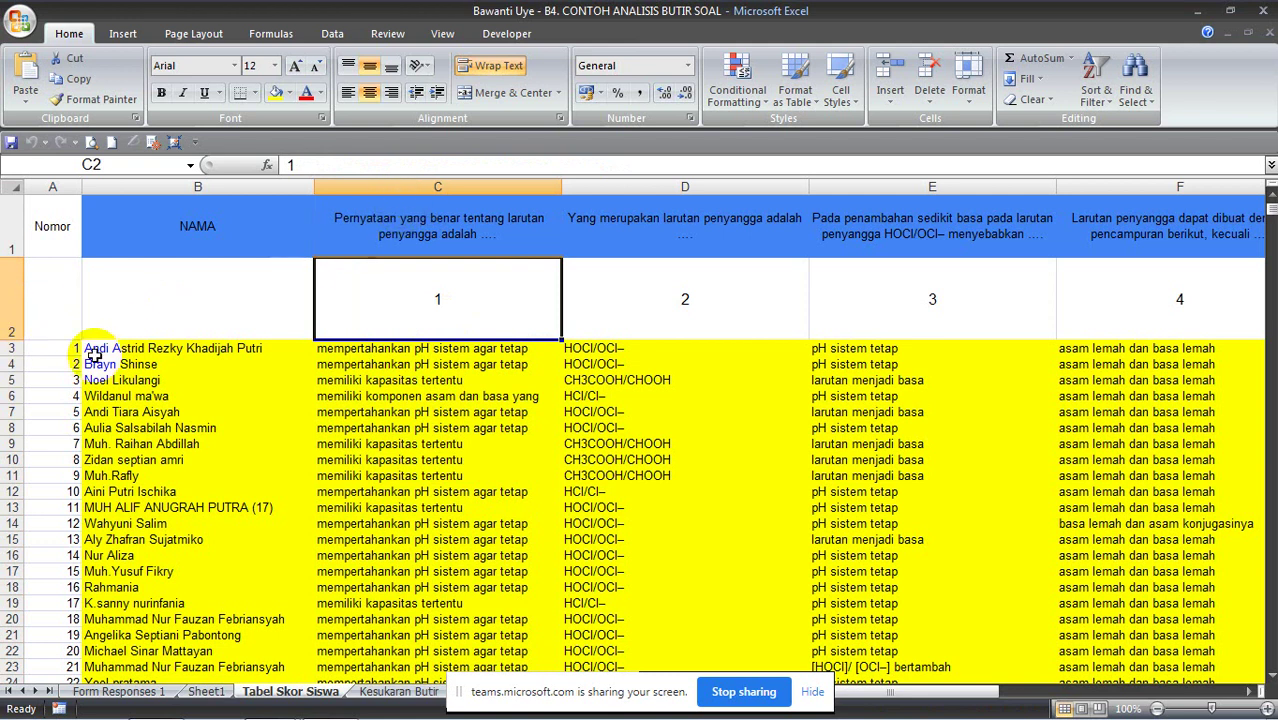
click(348, 348)
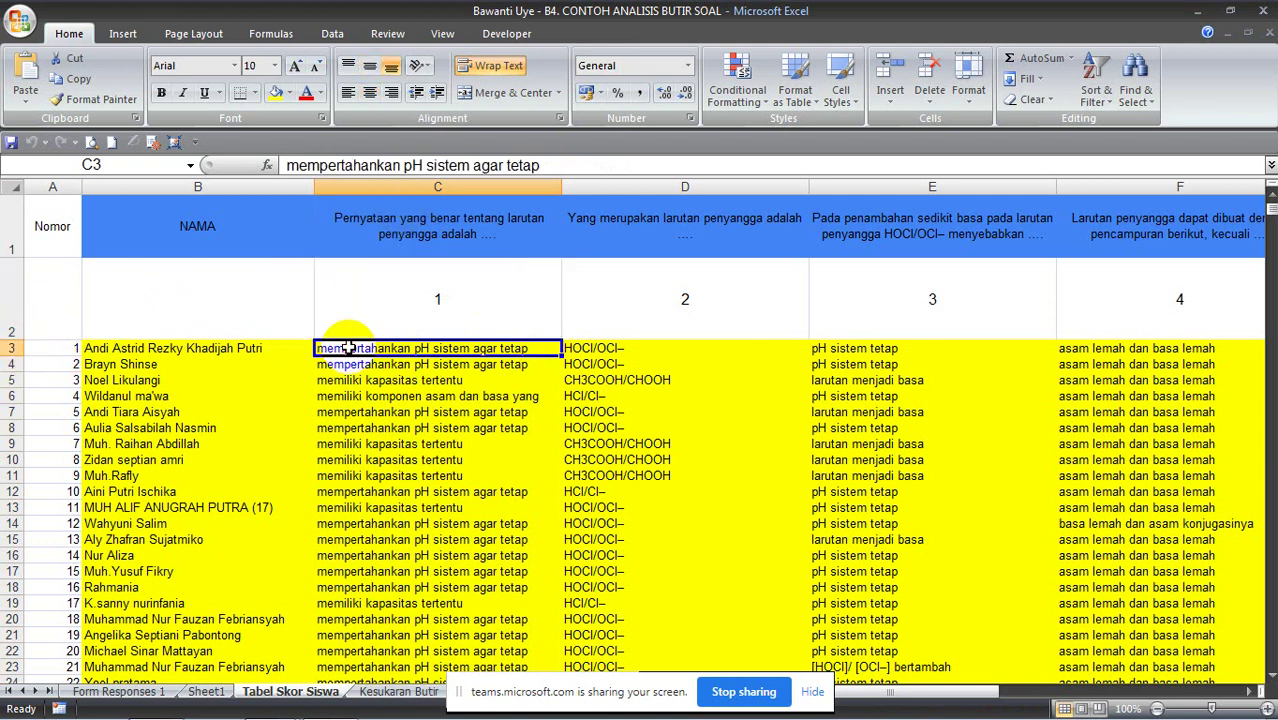
drag(895, 698, 1107, 686)
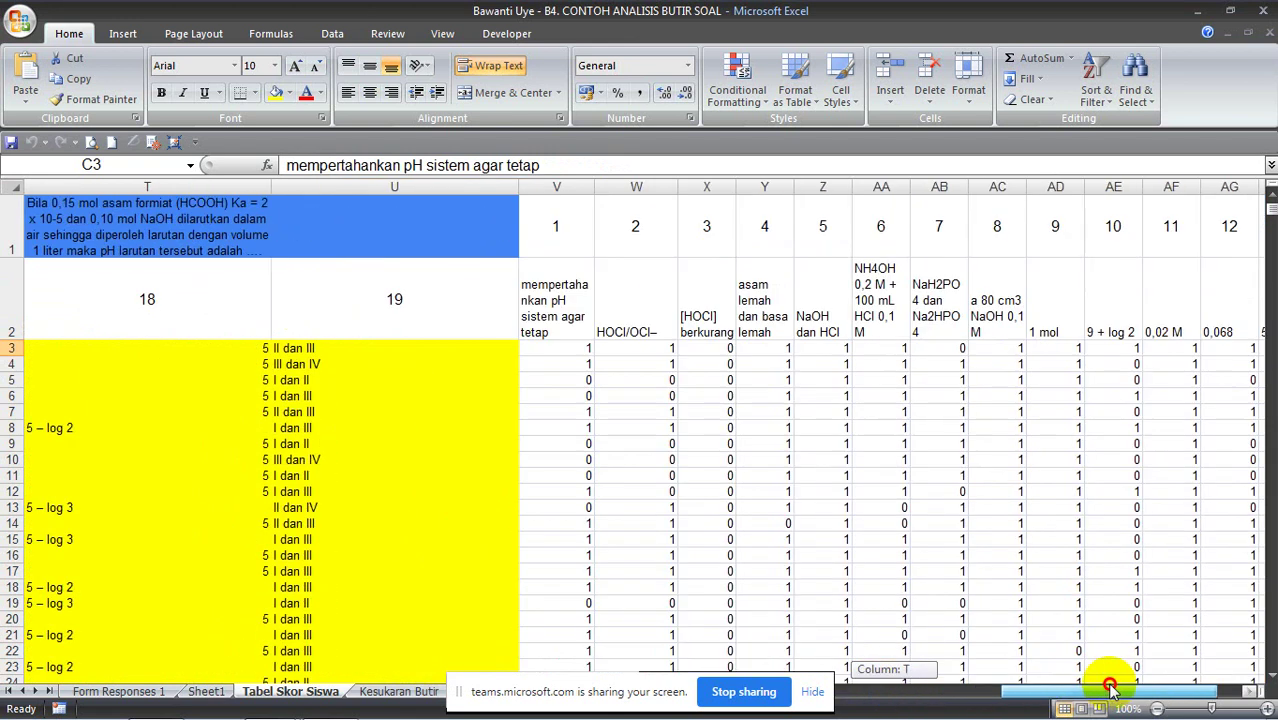
click(588, 347)
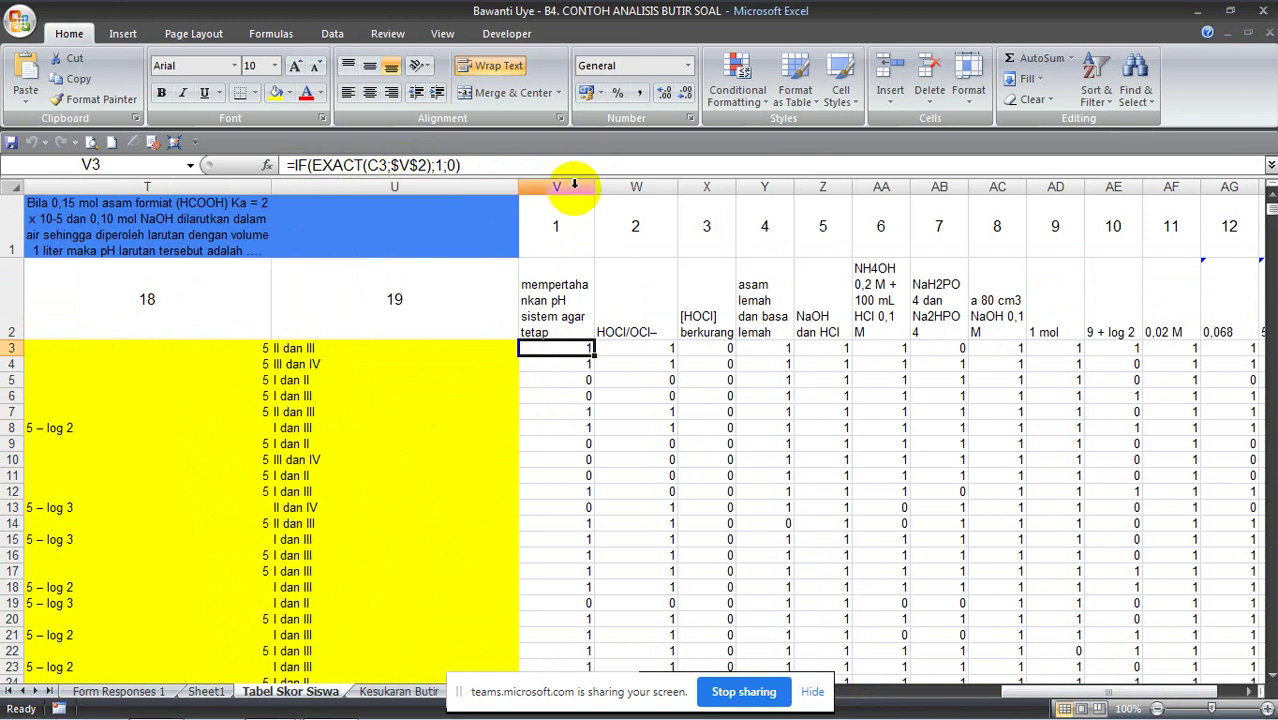
- Fill the question 1 answer key cell V2 with a light orange colour
click(540, 316)
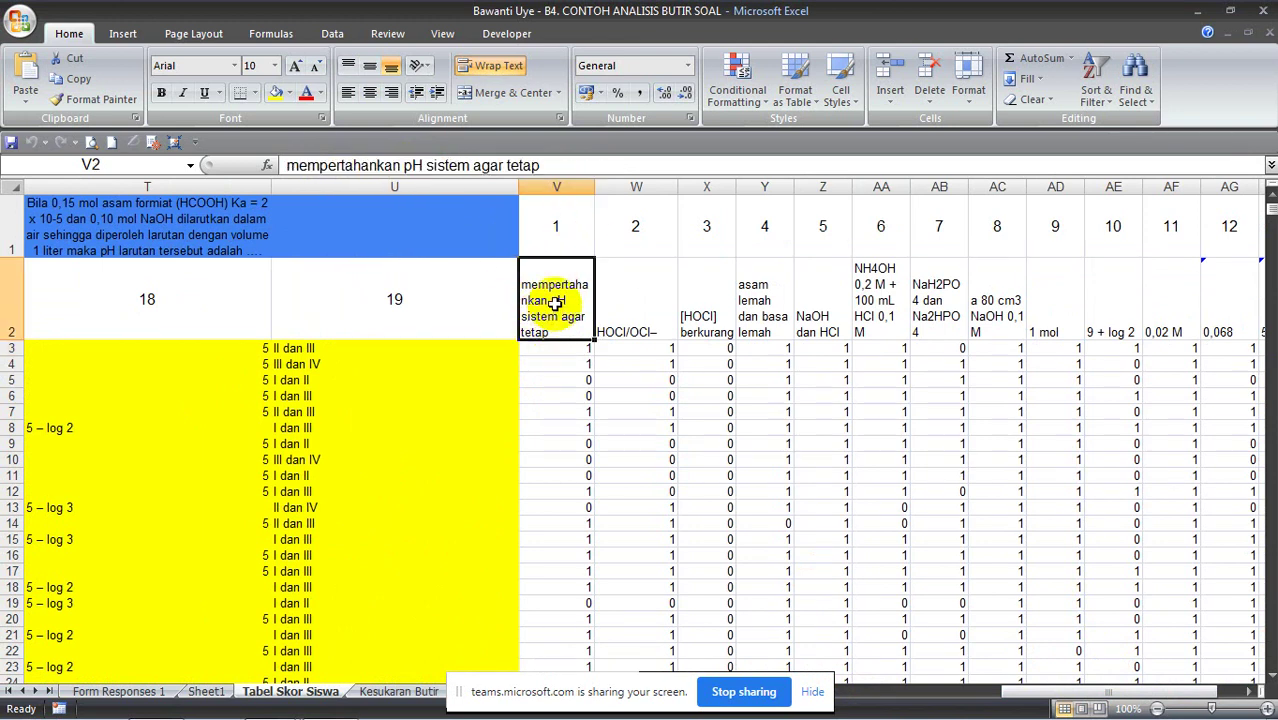
click(290, 92)
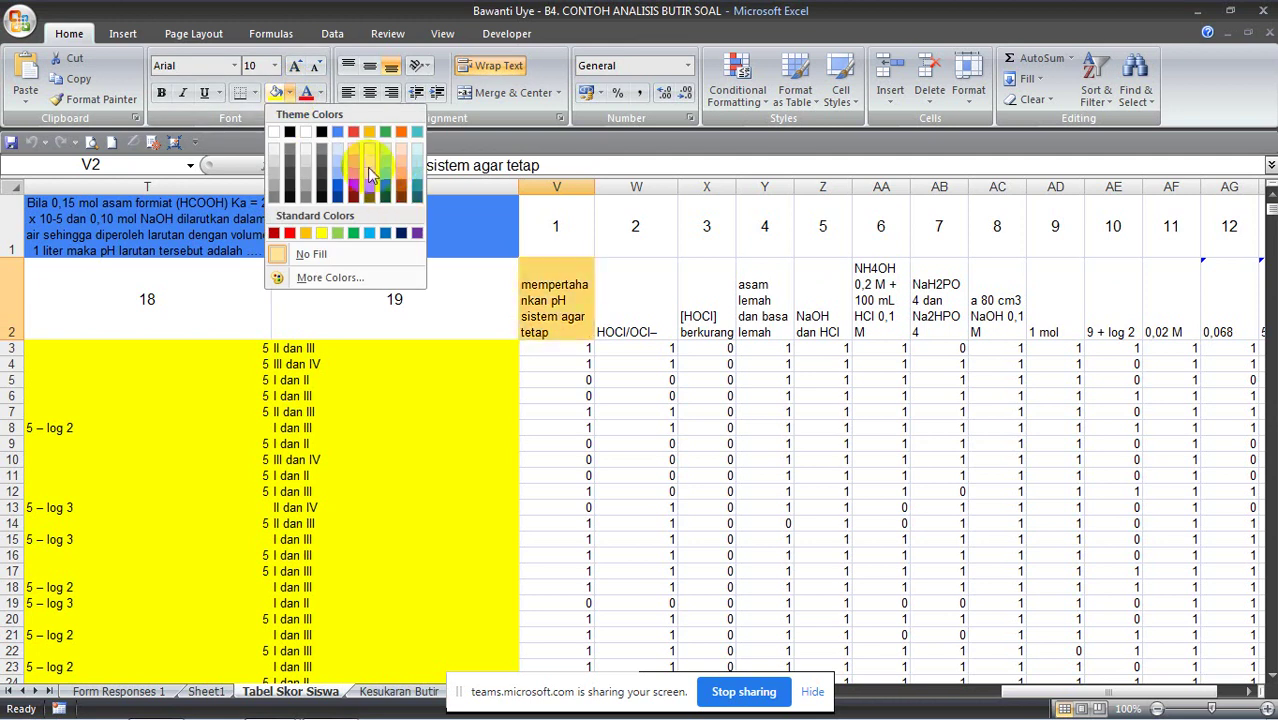
click(372, 172)
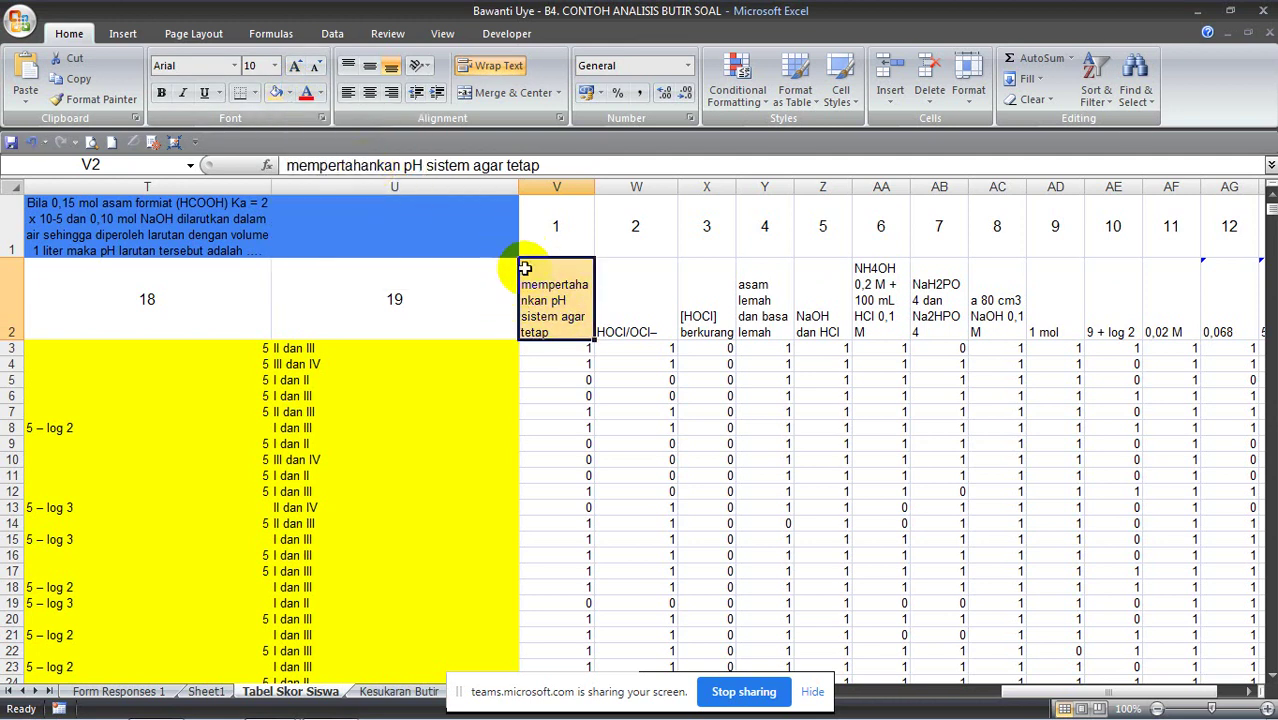
click(628, 312)
click(553, 316)
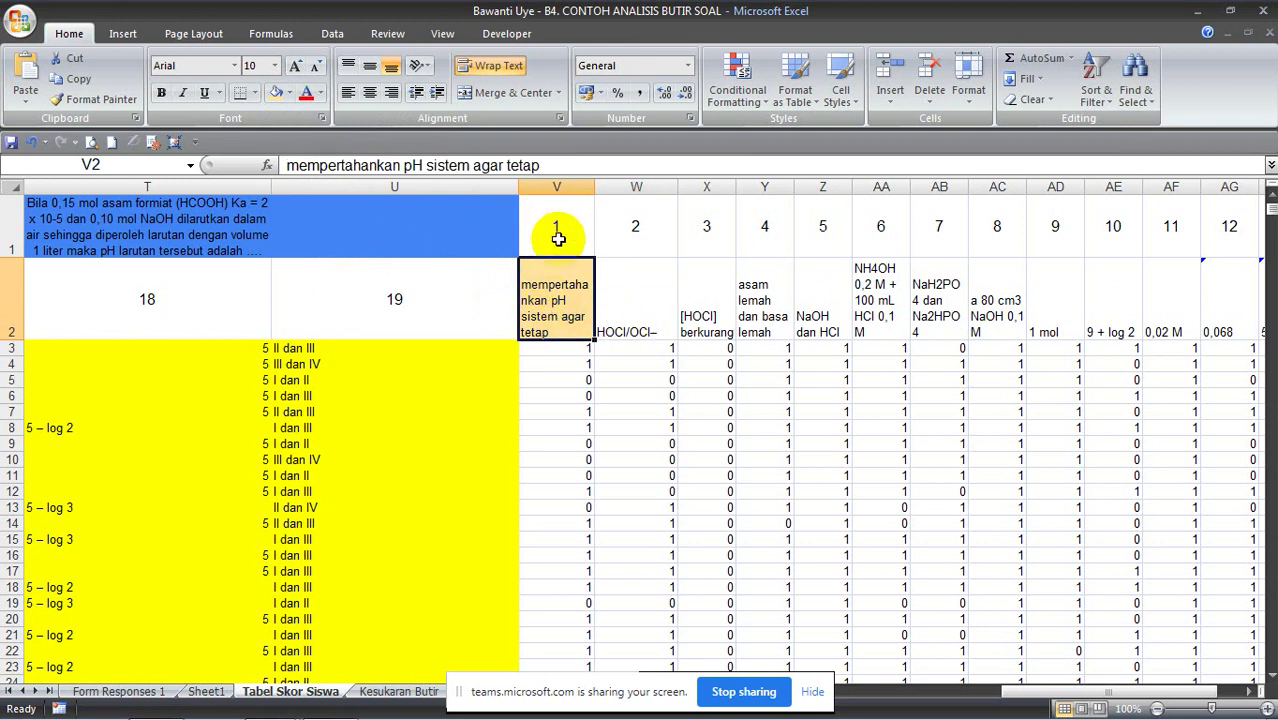
- Compare the scoring formulas in V3, W3 and X3, and view the score columns through question 19
click(566, 349)
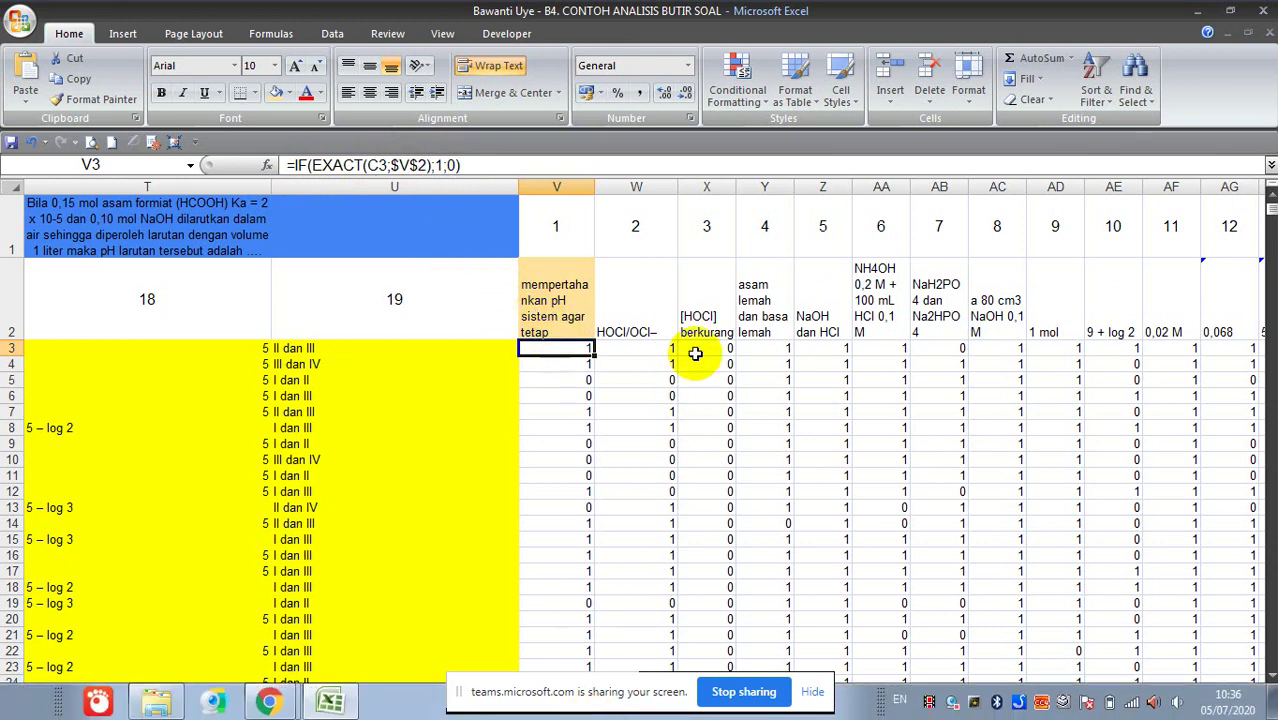
click(638, 350)
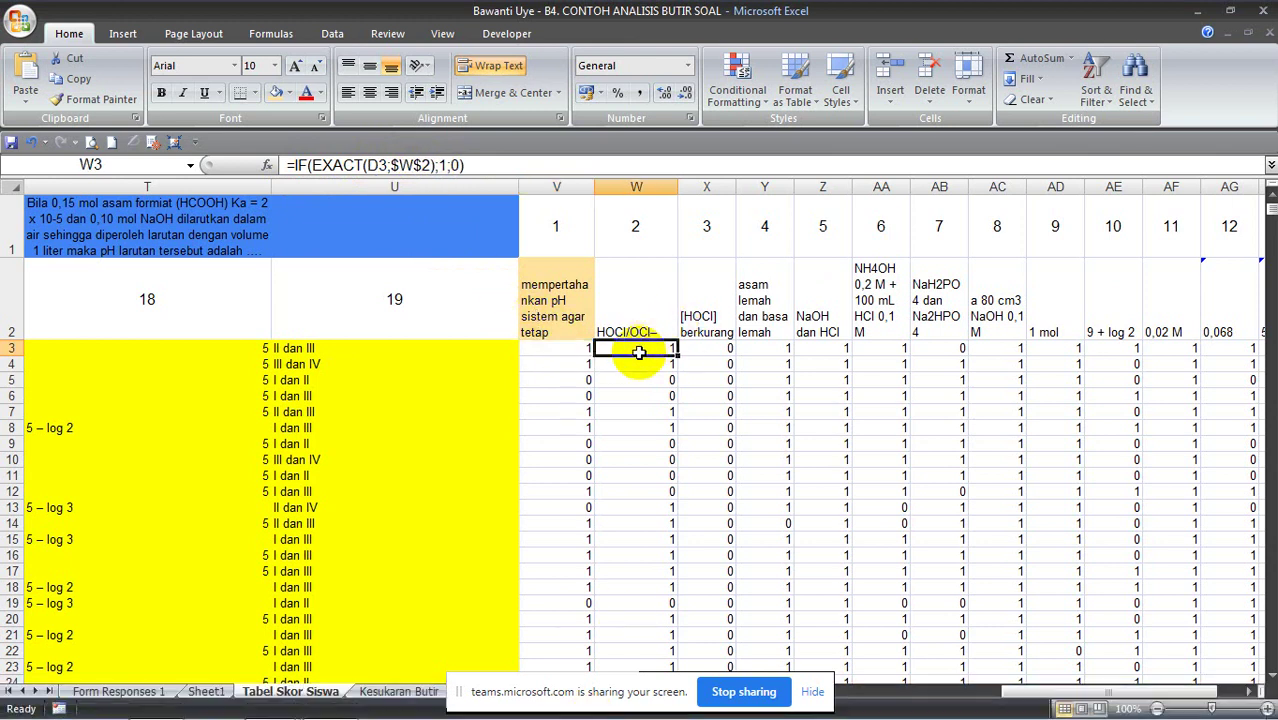
click(690, 347)
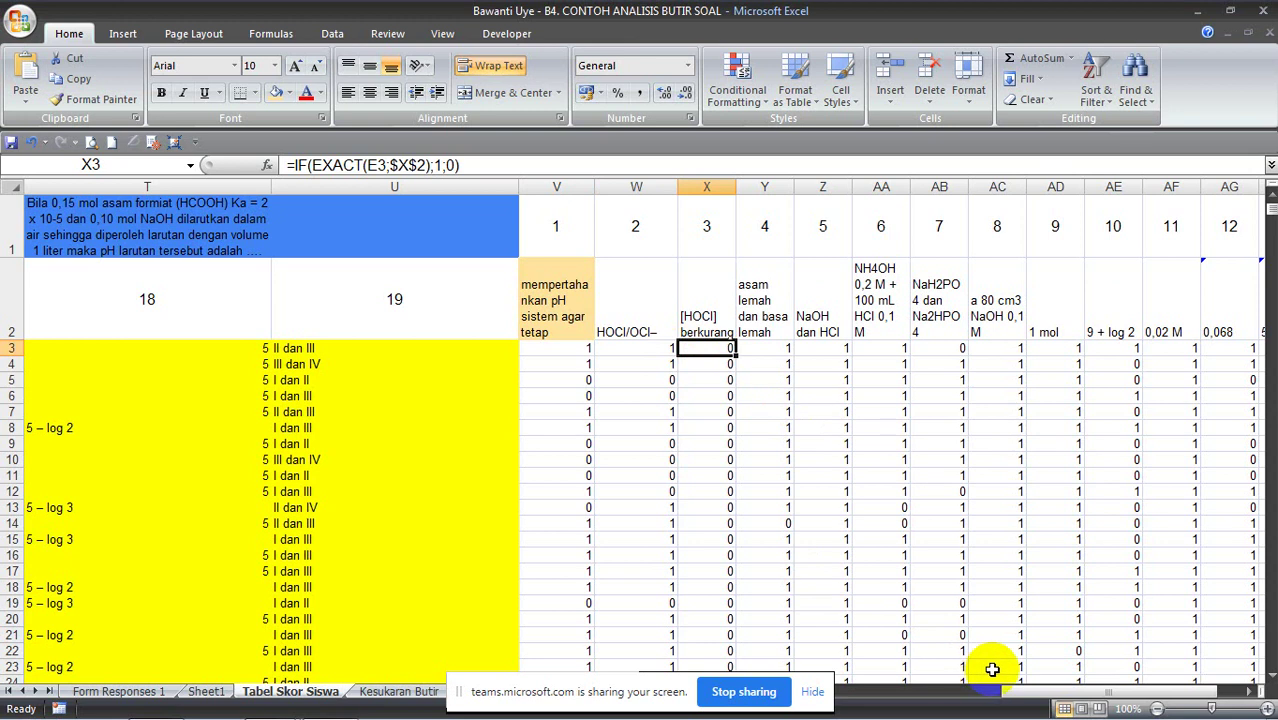
drag(1013, 679, 1045, 680)
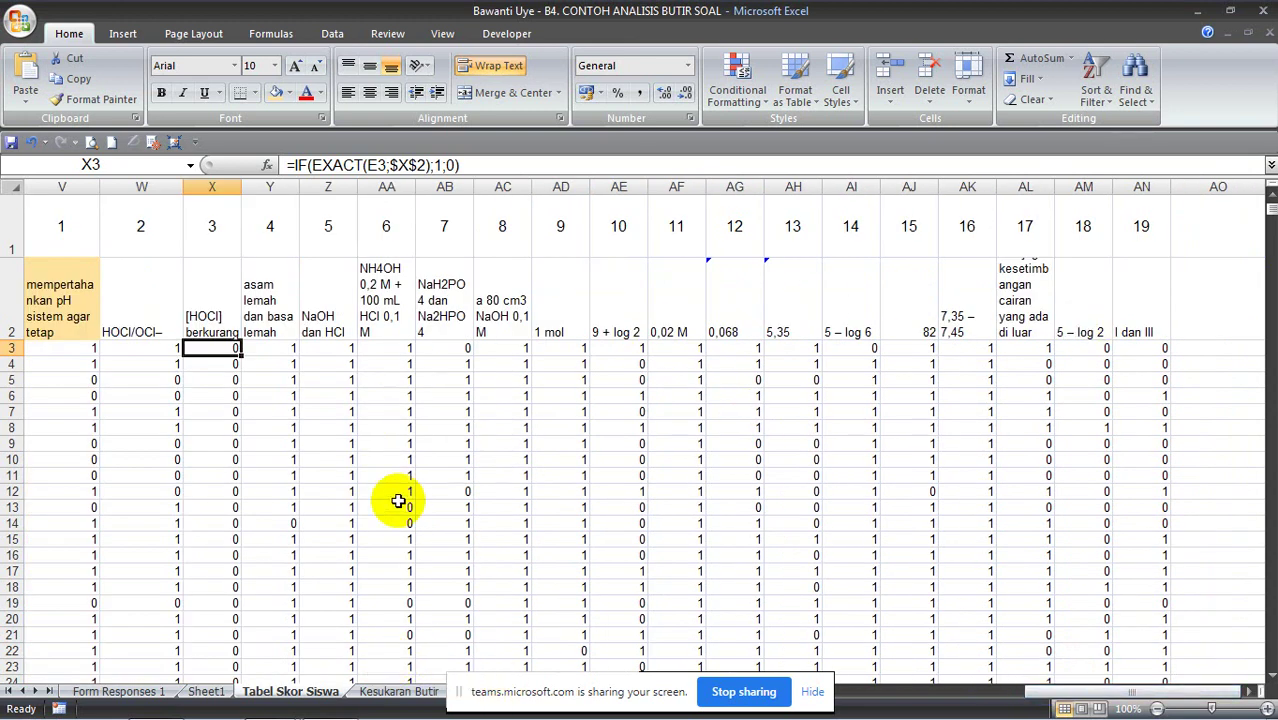
- Open the Kesukaran Butir sheet and inspect the first student's question 1 score in V3 and the Jumlah formula in AO3
click(400, 692)
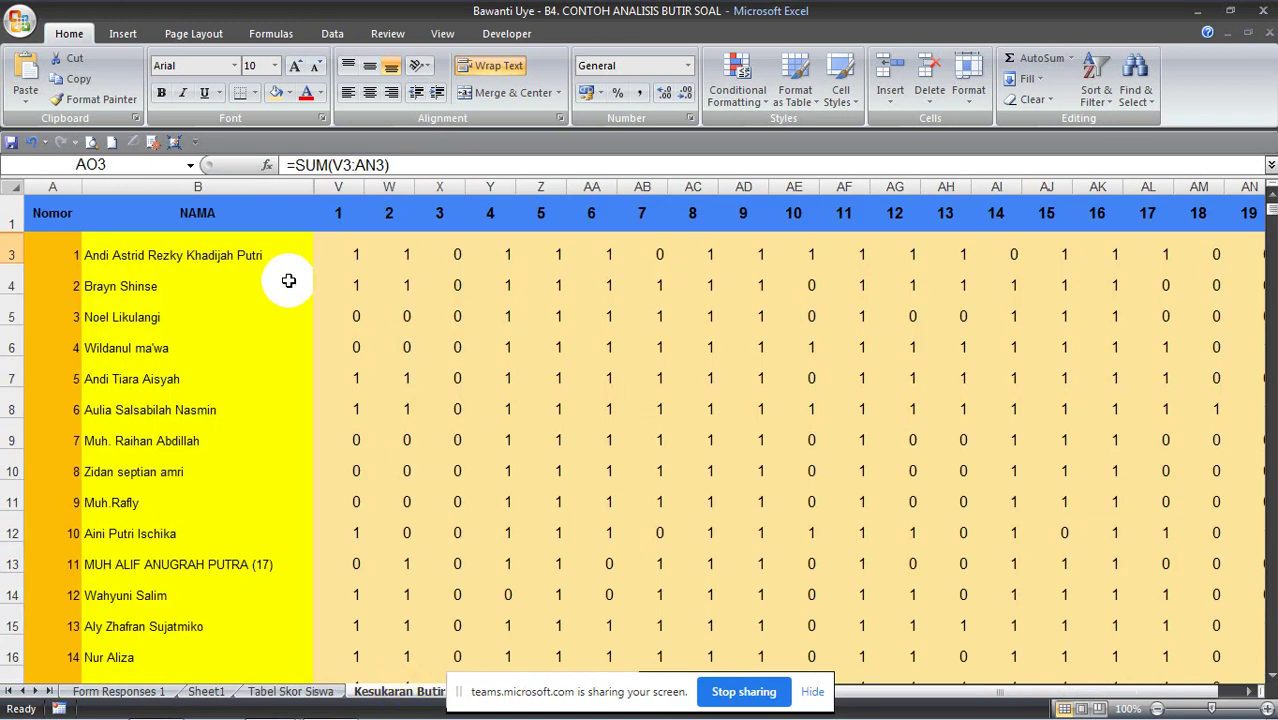
click(338, 248)
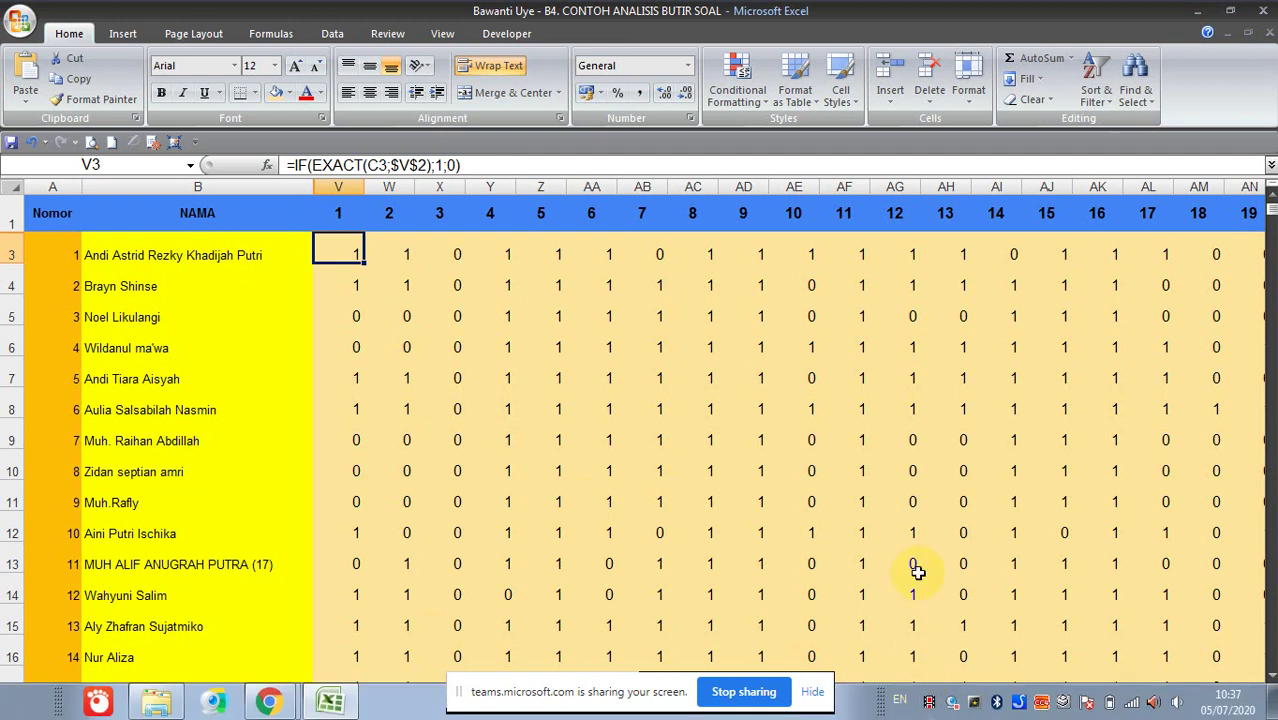
drag(919, 691, 965, 691)
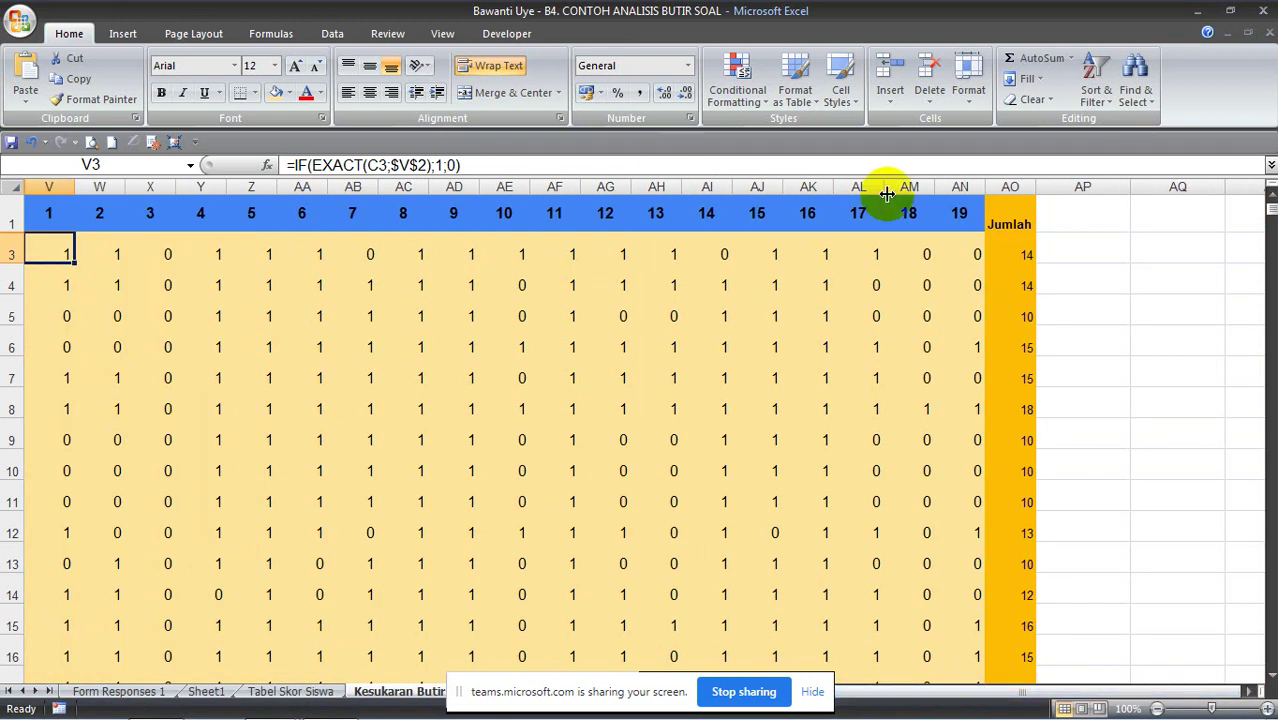
click(1018, 254)
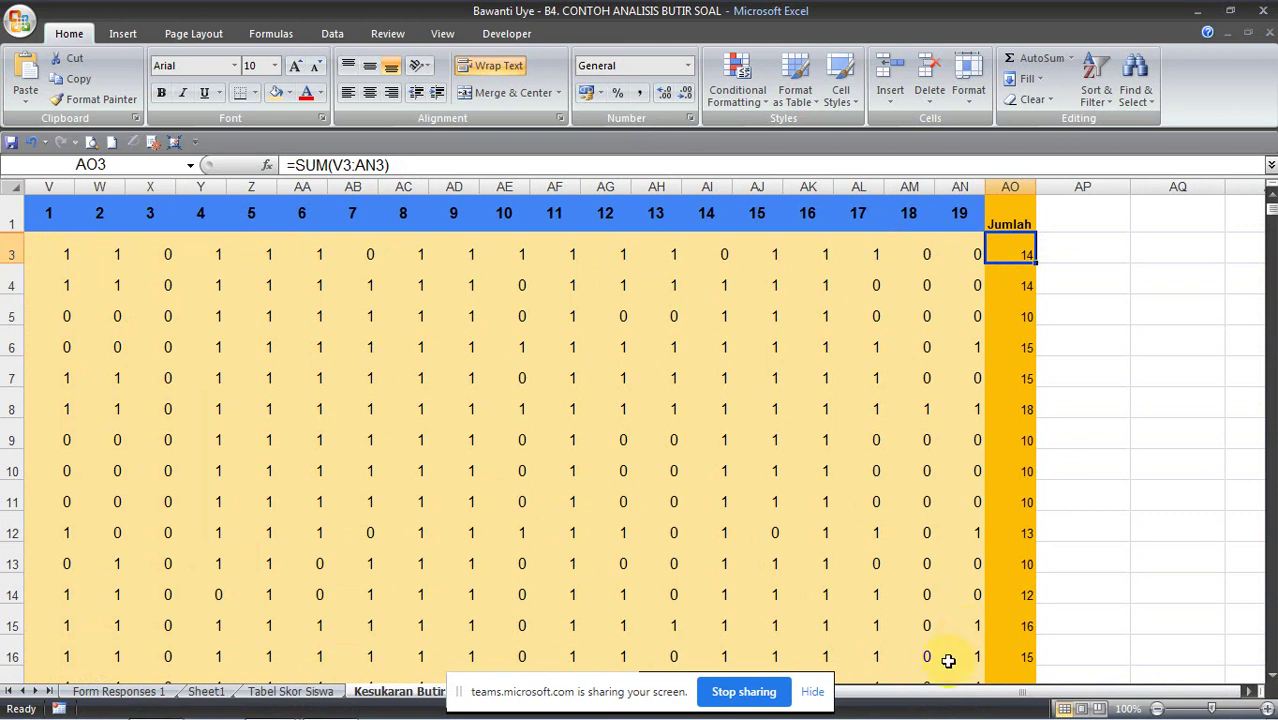
- Match the first student's name in B3 with that row's item scores and Jumlah total in AO3
drag(921, 691, 813, 691)
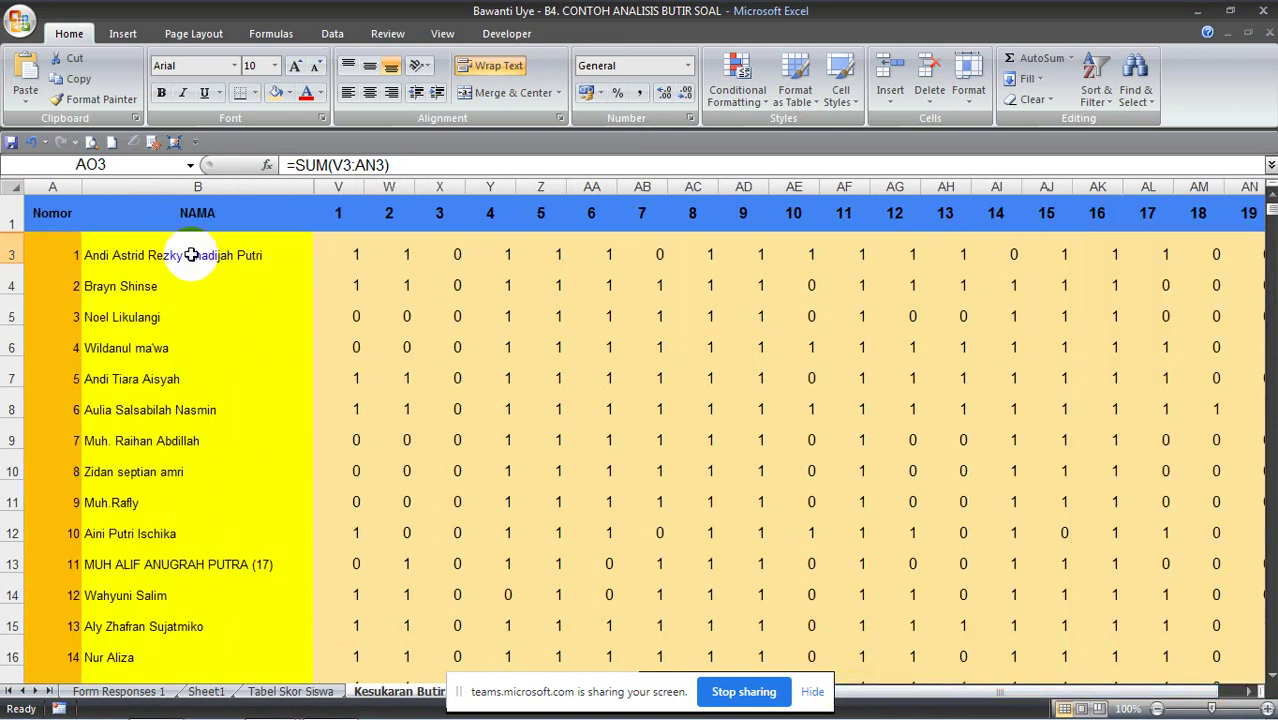
click(133, 259)
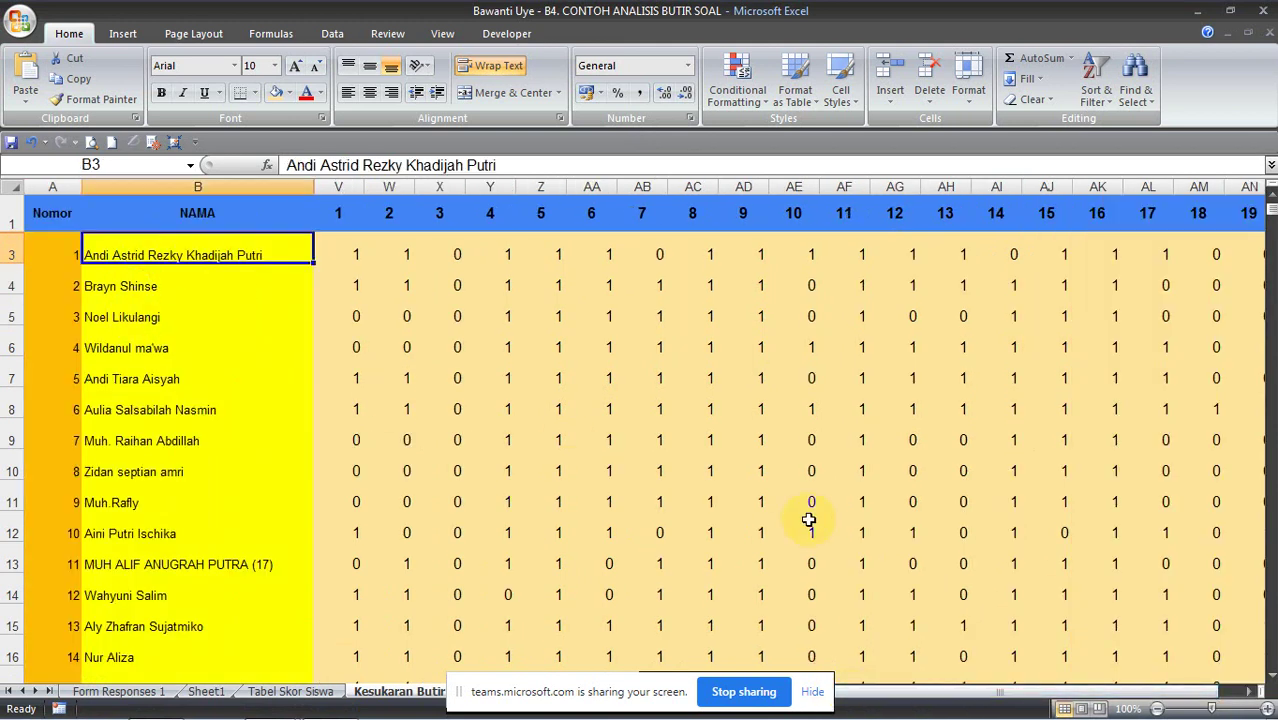
drag(870, 686, 910, 688)
click(1031, 247)
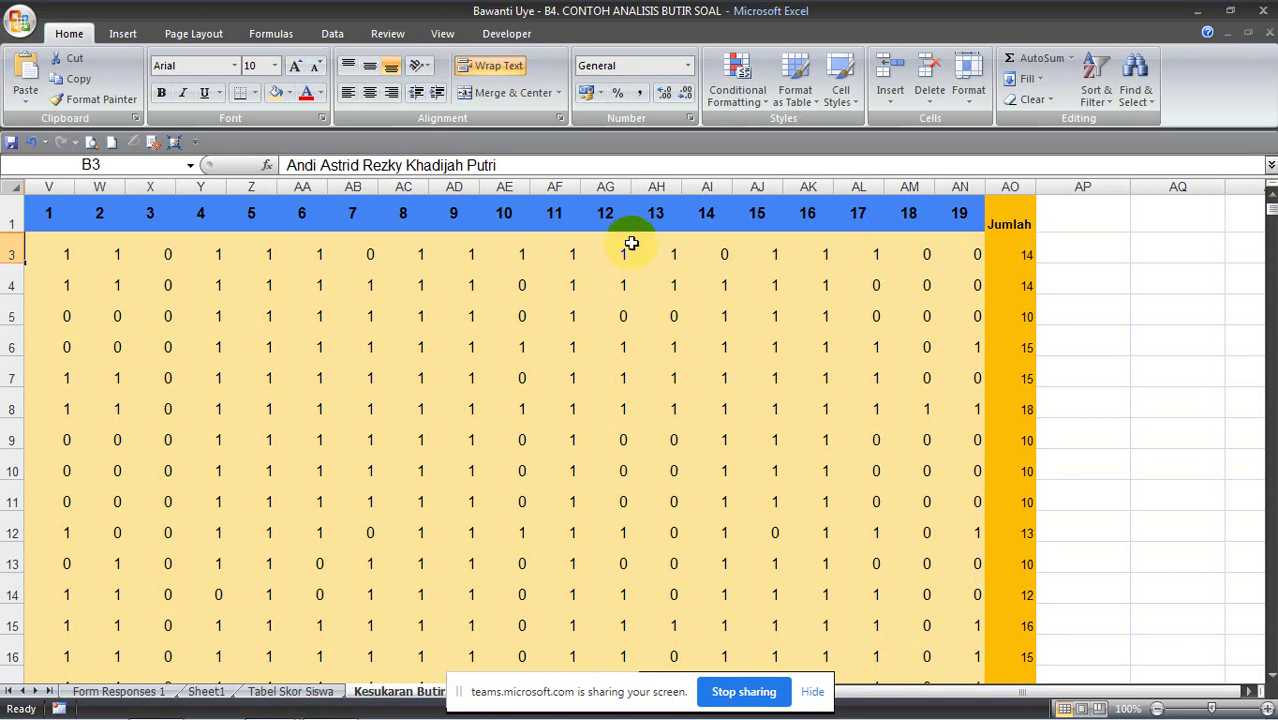
click(1009, 255)
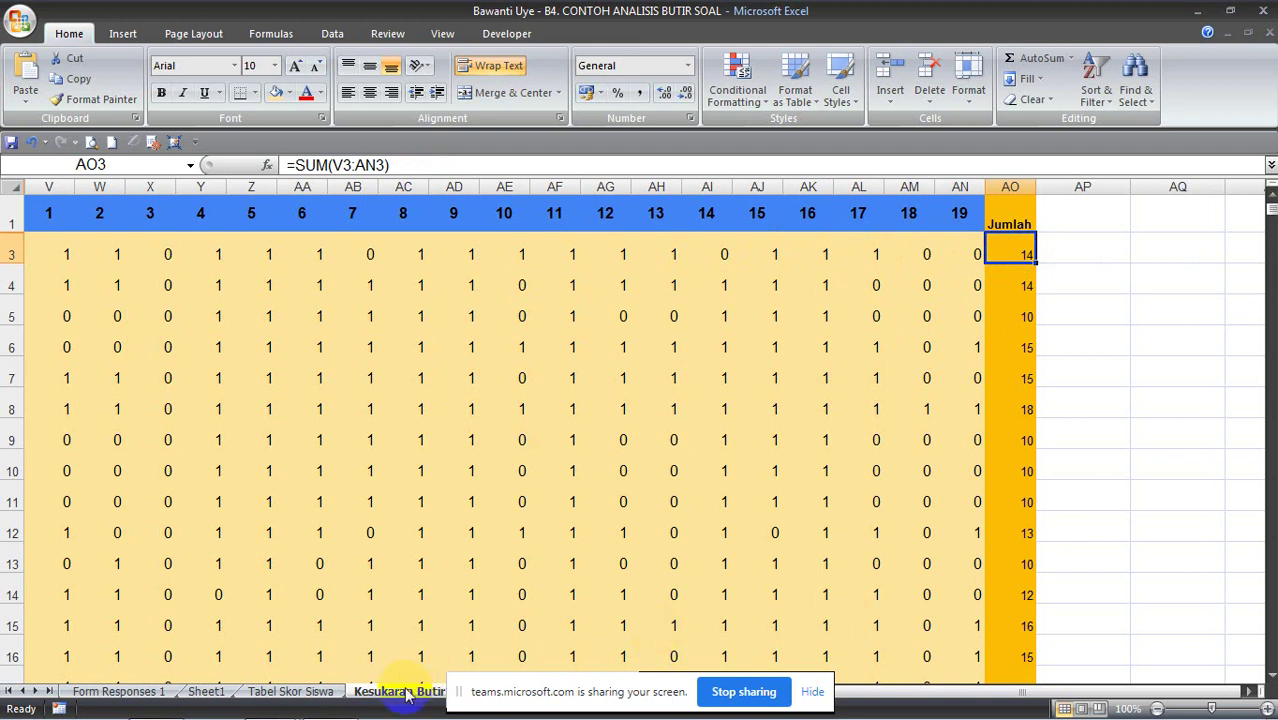
- Open the Daya Pembeda sheet, moving the screen-sharing bar clear of the sheet tabs and the student names
drag(622, 682, 337, 514)
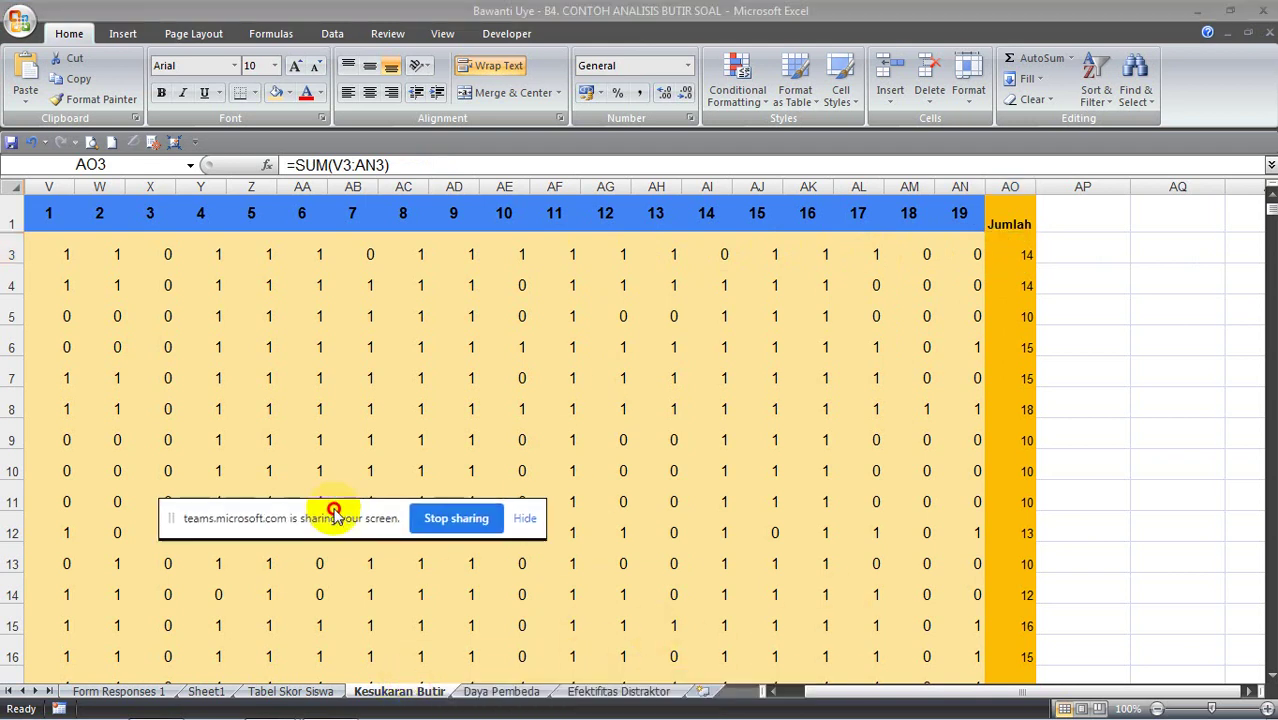
click(500, 697)
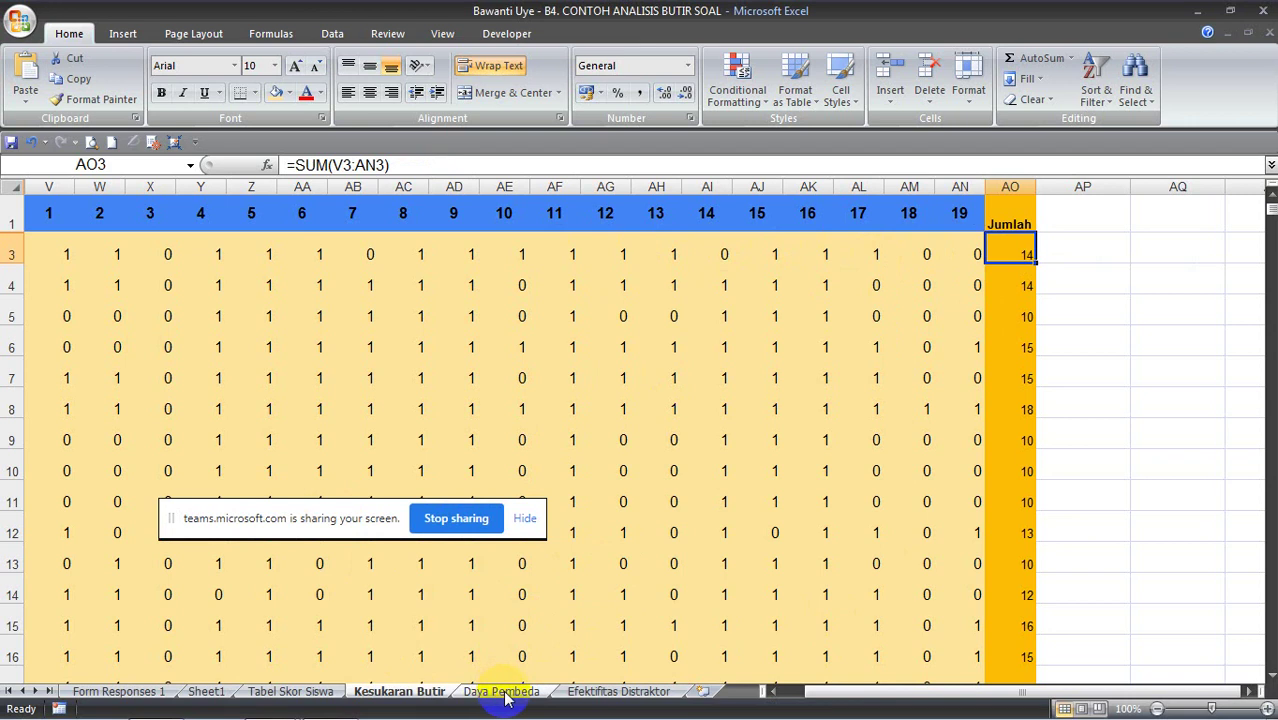
click(502, 691)
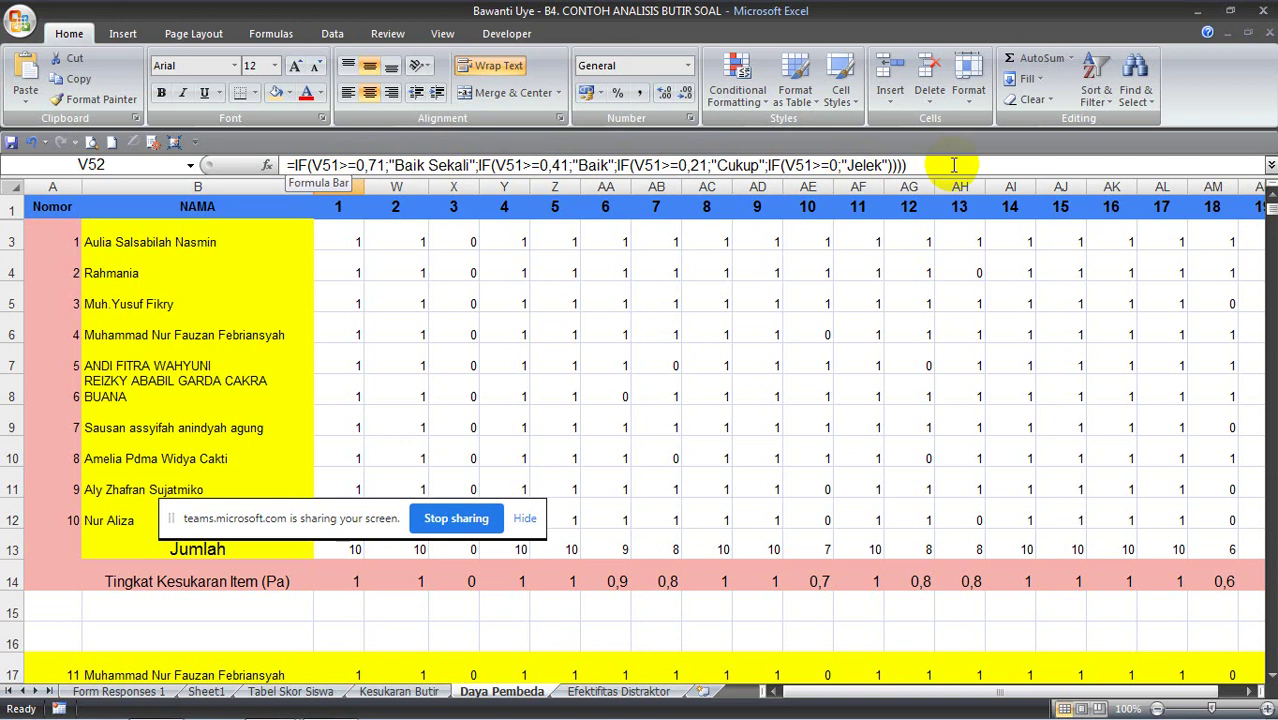
drag(291, 518, 938, 600)
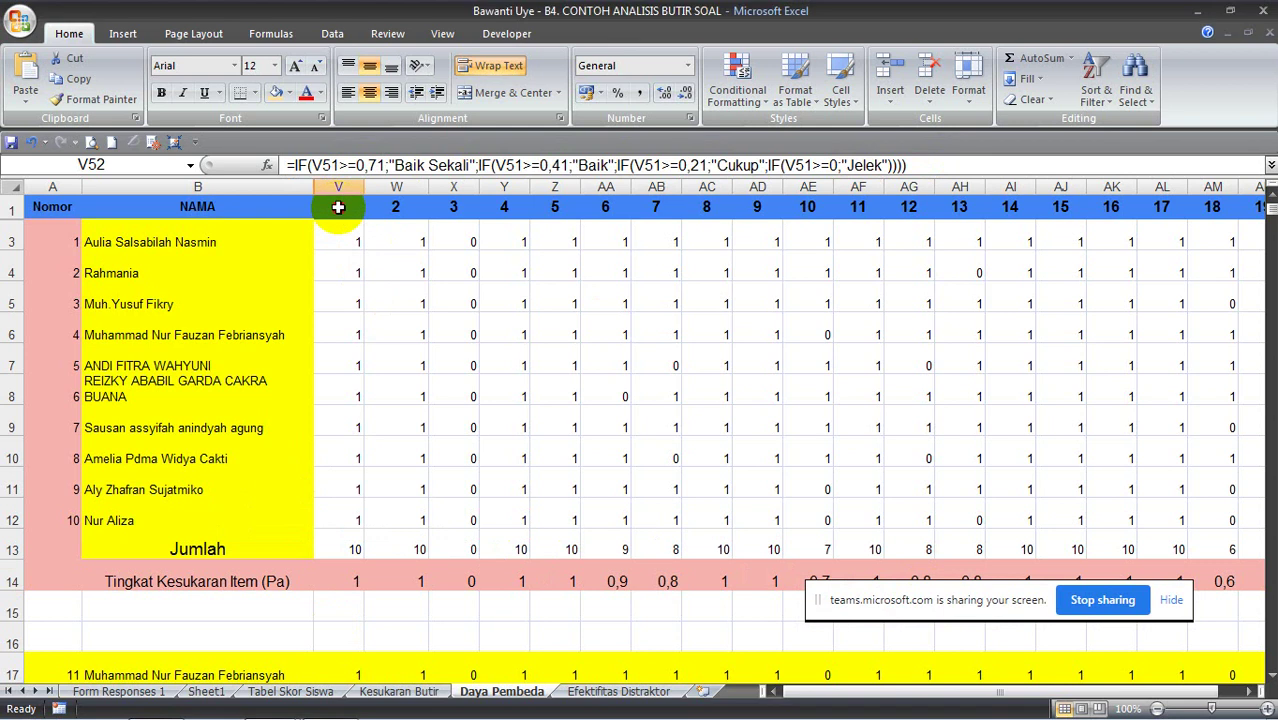
- Inspect the Jumlah formulas in Daya Pembeda for the first student in AO3 and for question 1 in V13
drag(838, 694, 972, 686)
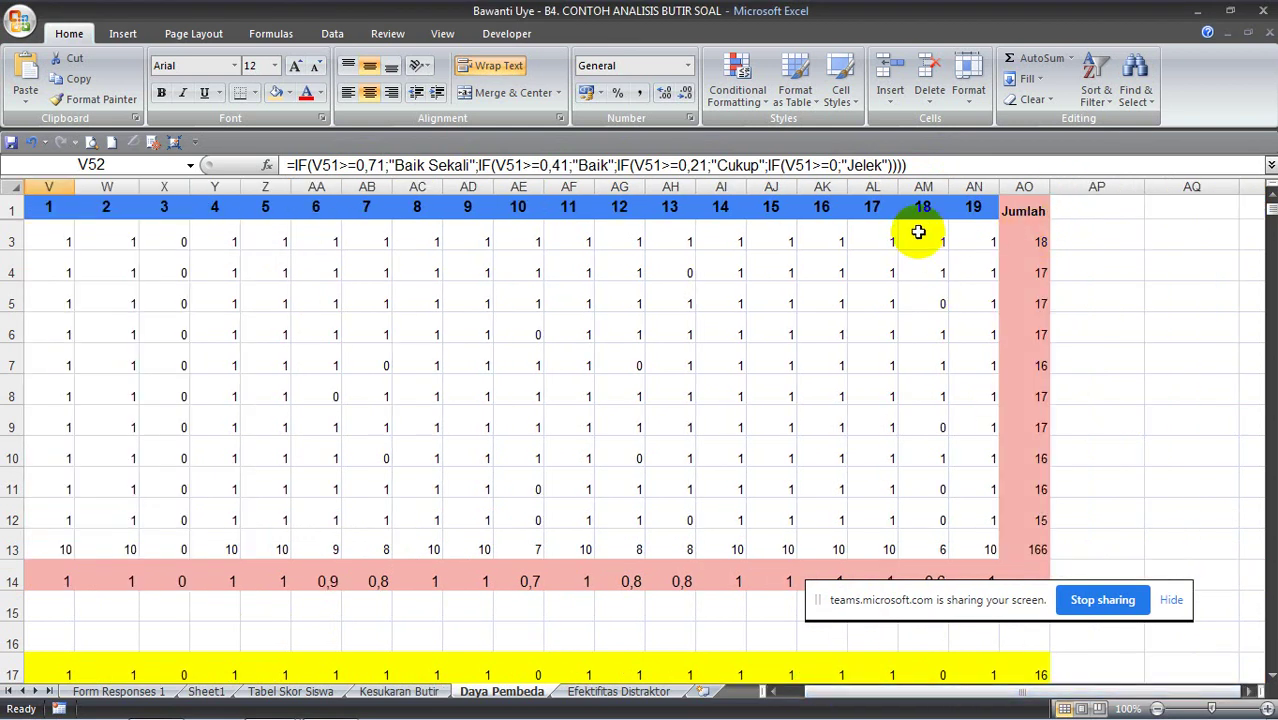
click(1040, 244)
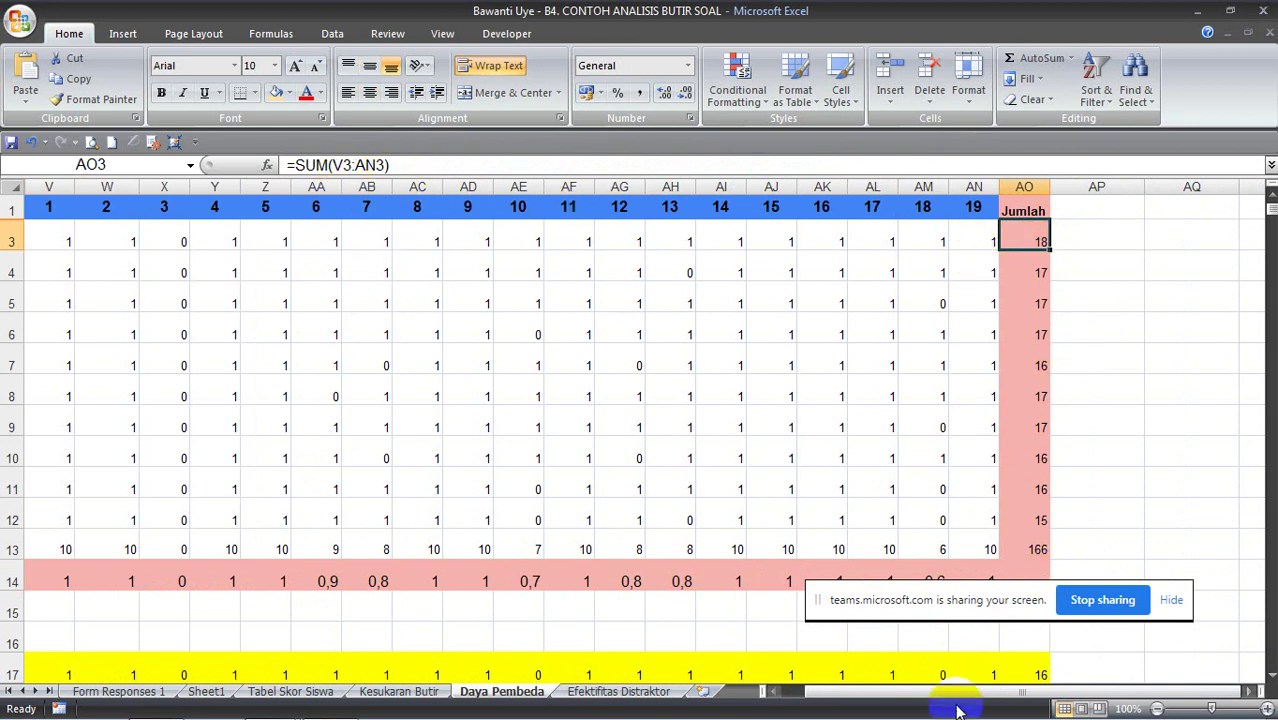
drag(962, 692, 820, 692)
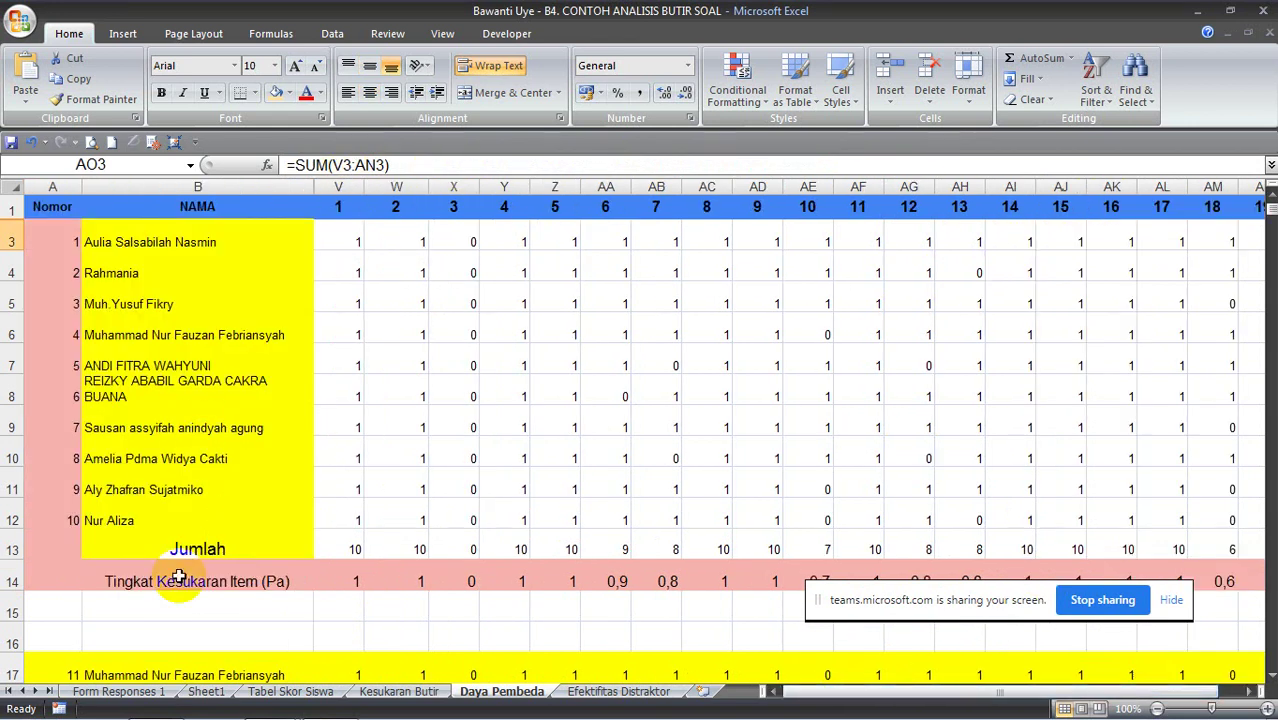
click(345, 548)
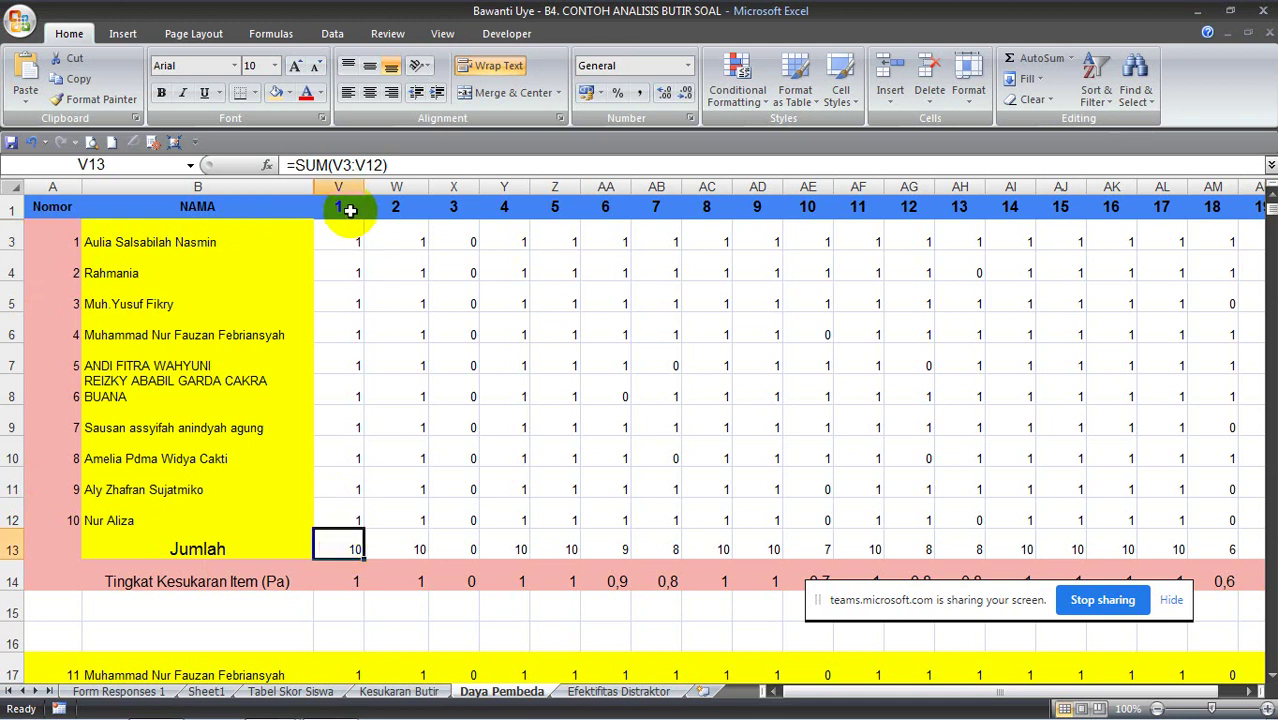
- Review the student groups down the Daya Pembeda sheet, from the top group's Jumlah row to the group starting at row 39
scroll(330, 370, down, 11)
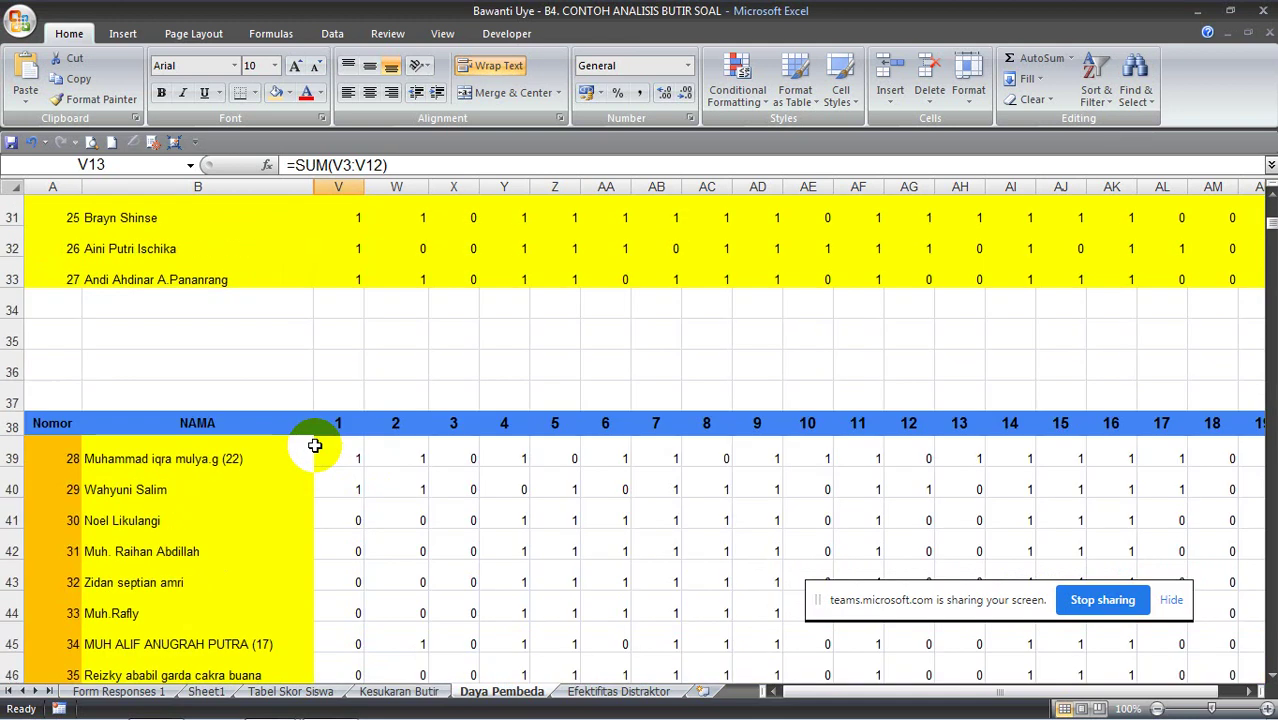
scroll(314, 445, up, 3)
scroll(314, 445, up, 8)
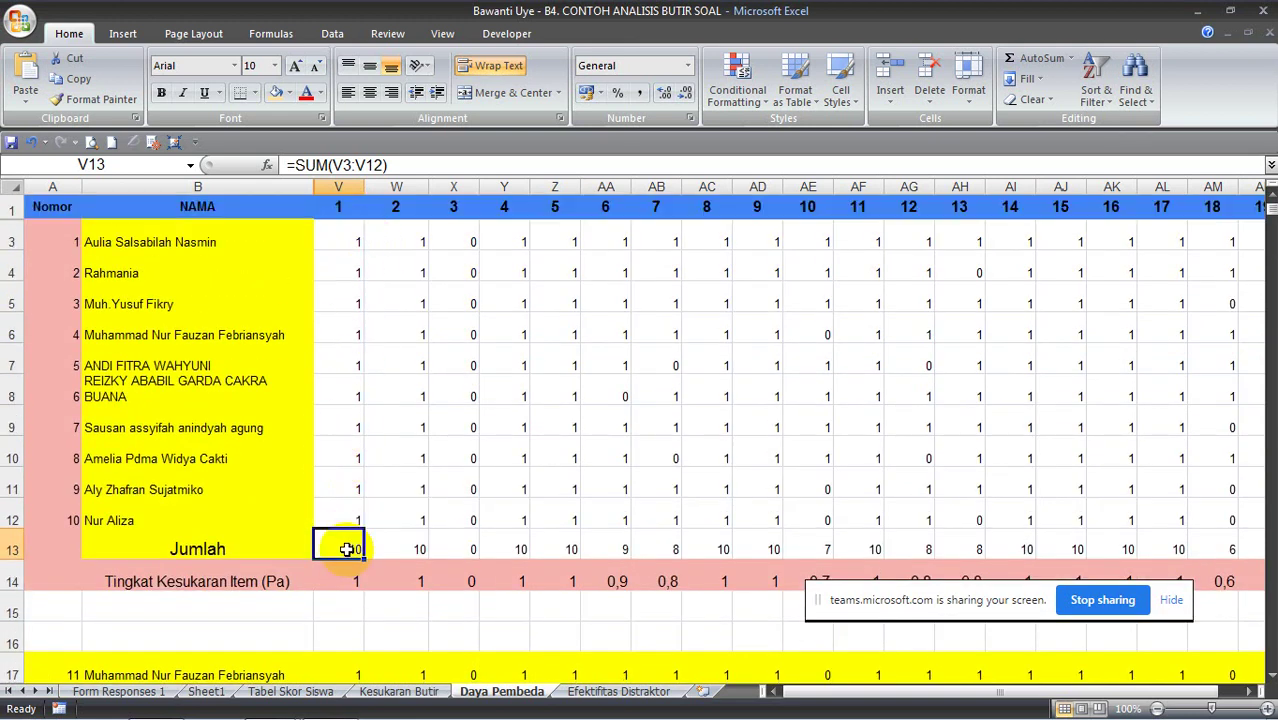
scroll(346, 549, down, 7)
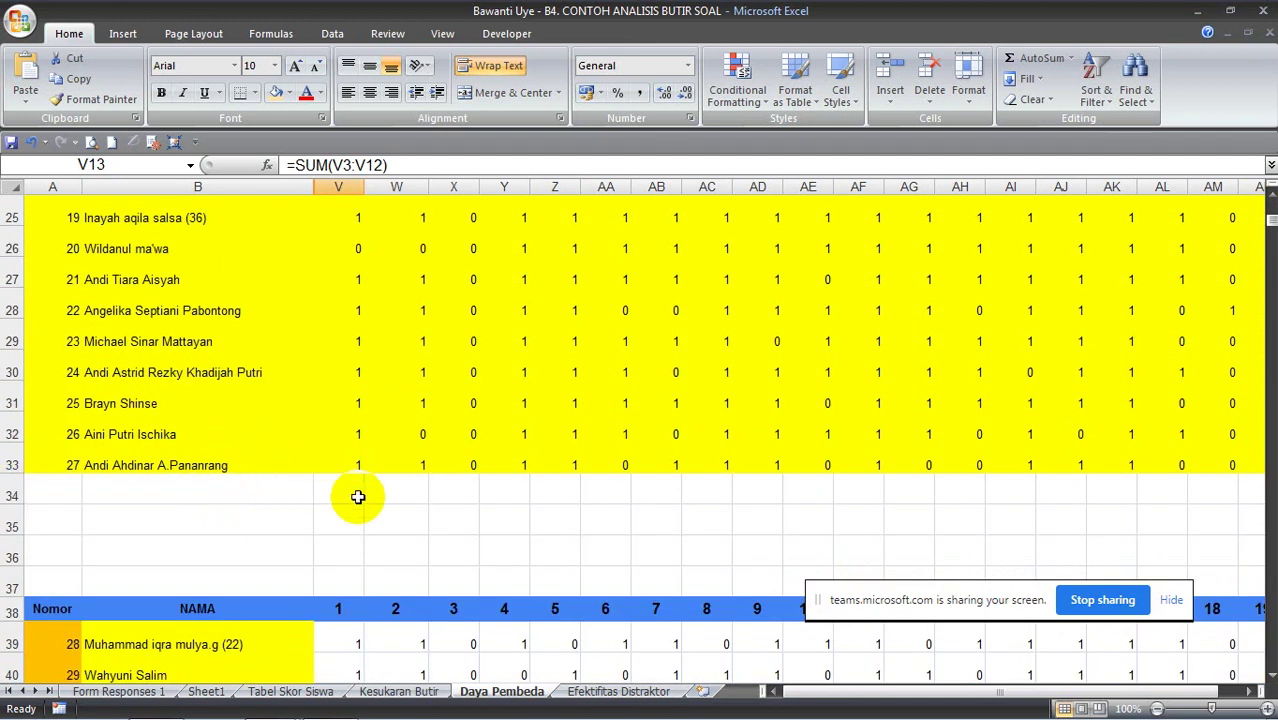
scroll(371, 481, down, 2)
scroll(371, 481, down, 1)
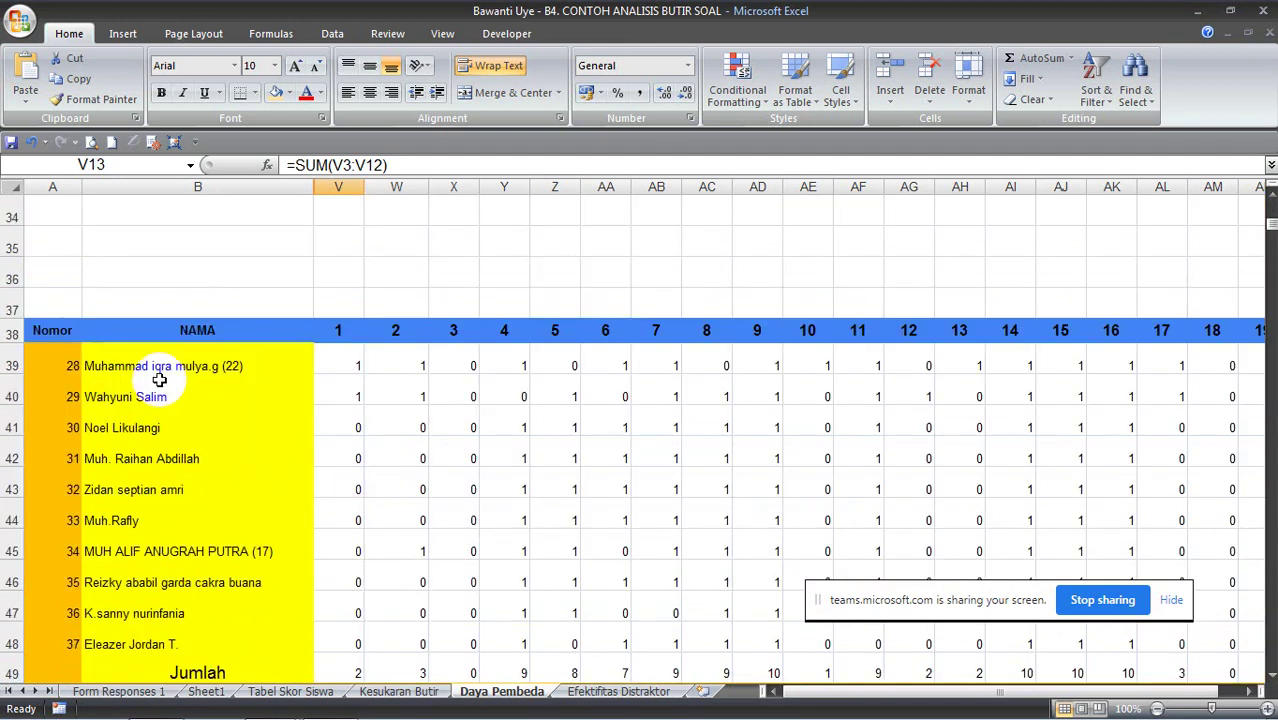
- Inspect question 1's lower-group Jumlah formula in V49 and its Kategori formula in V52, alongside the Kriteria box
scroll(174, 414, down, 3)
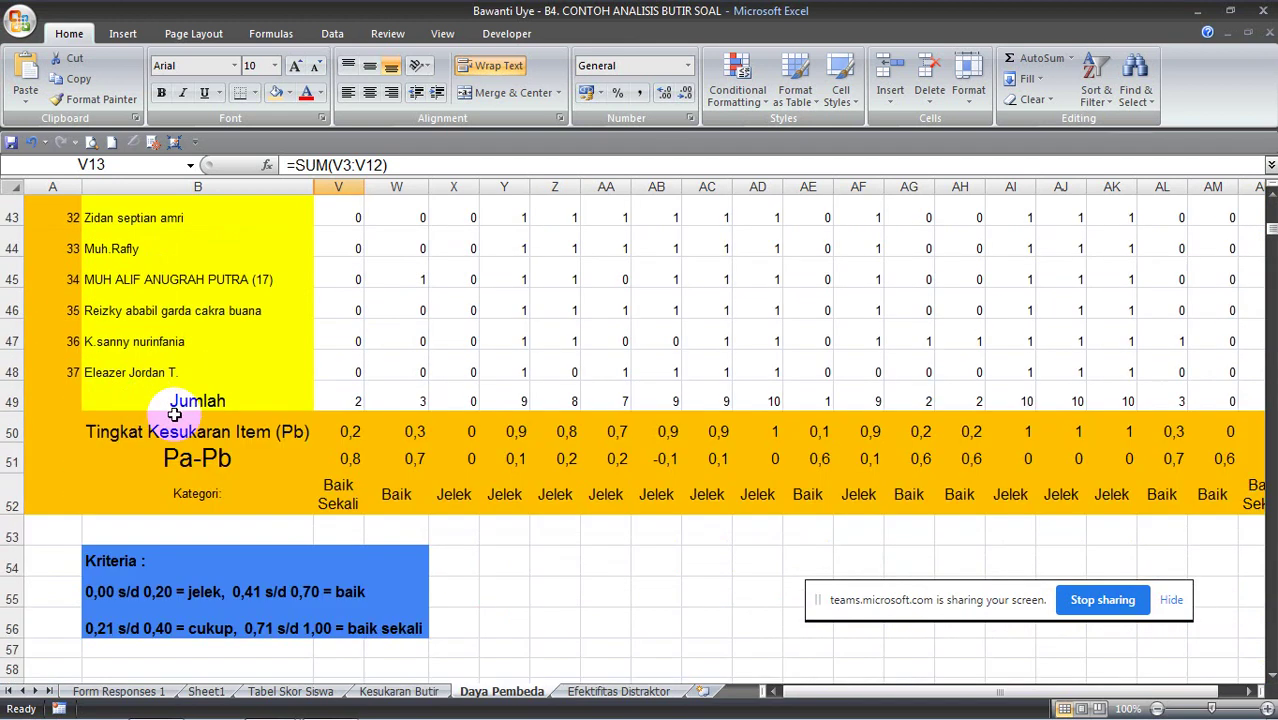
click(344, 401)
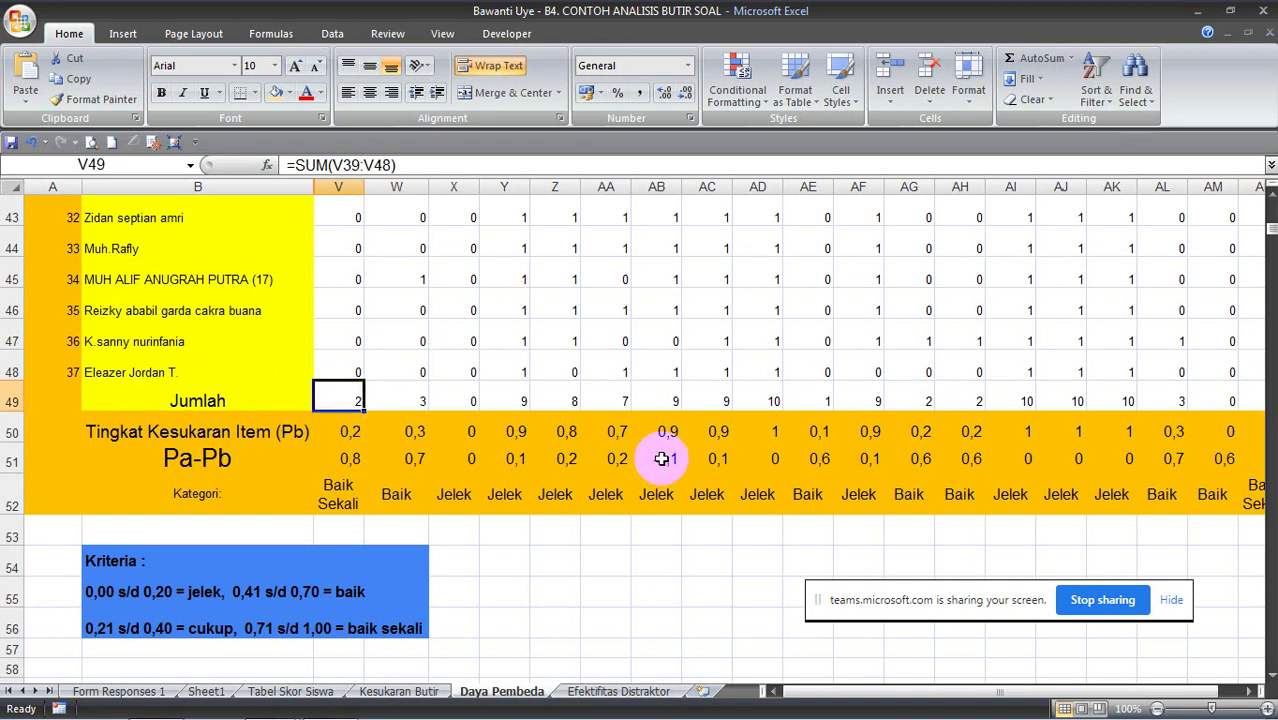
scroll(294, 533, down, 1)
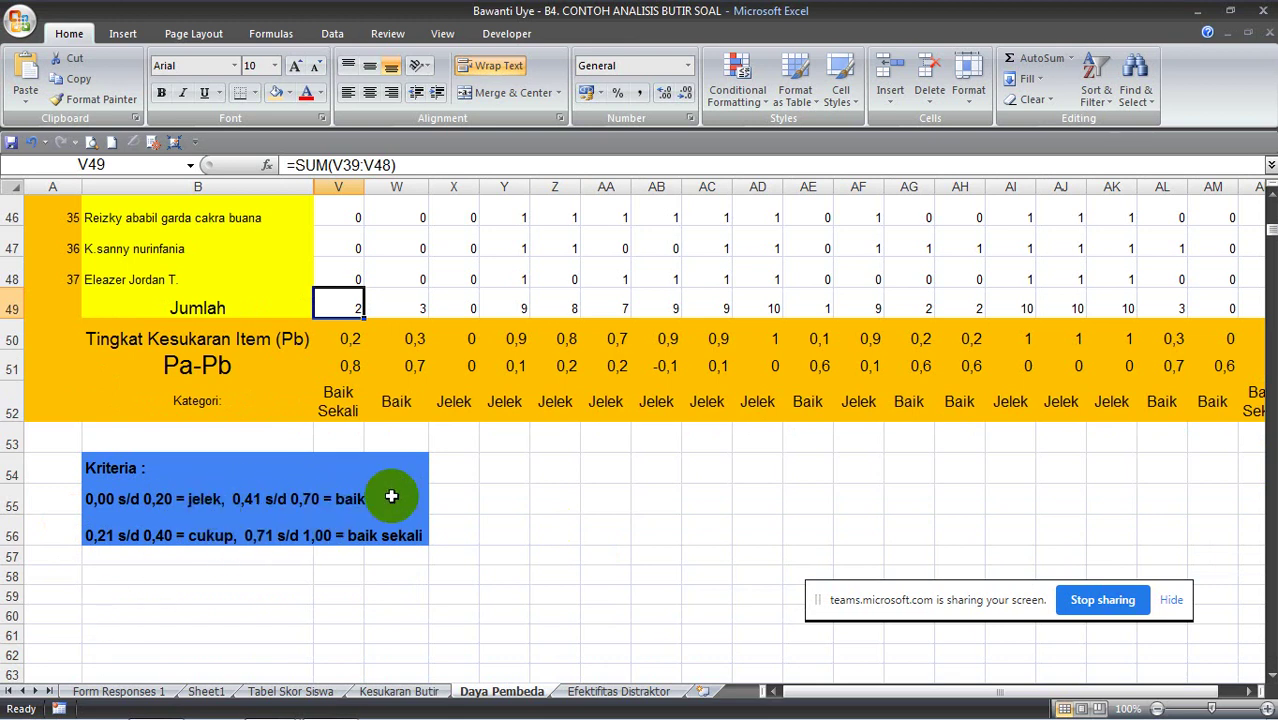
click(331, 398)
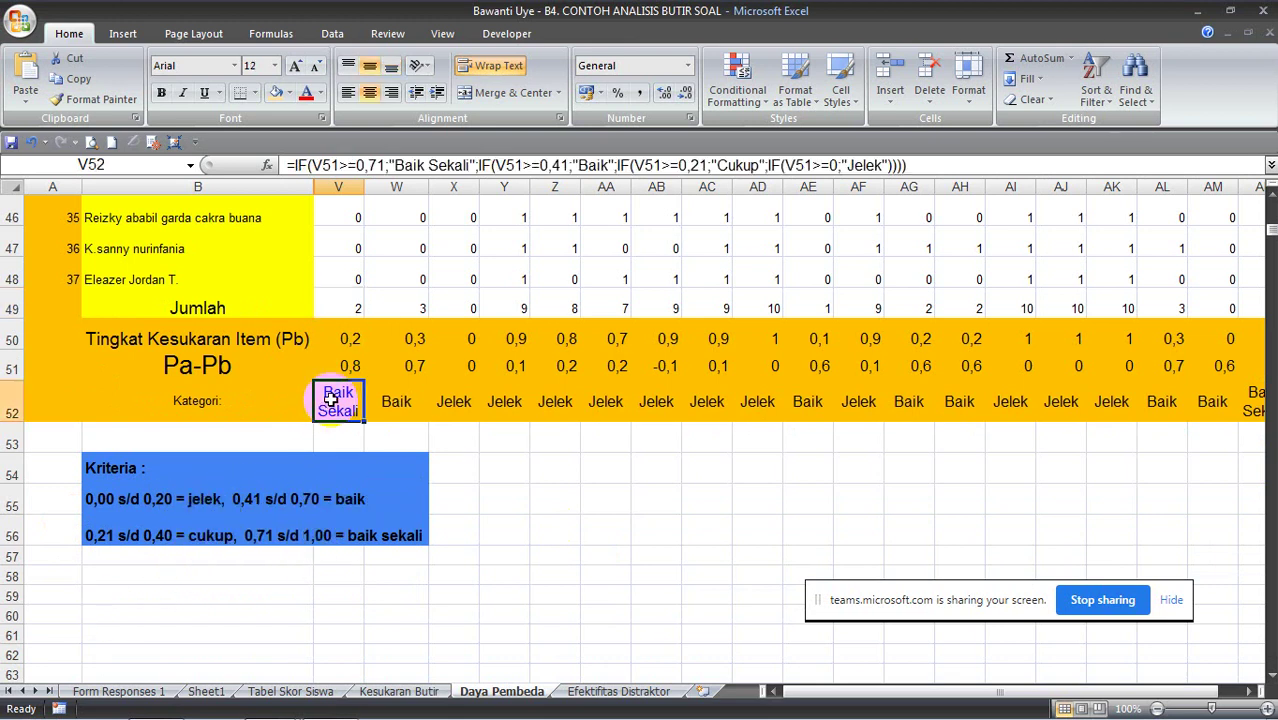
- Review the Daya Pembeda sheet back up to the top group's Jumlah and Tingkat Kesukaran Item (Pa) rows
scroll(499, 442, up, 6)
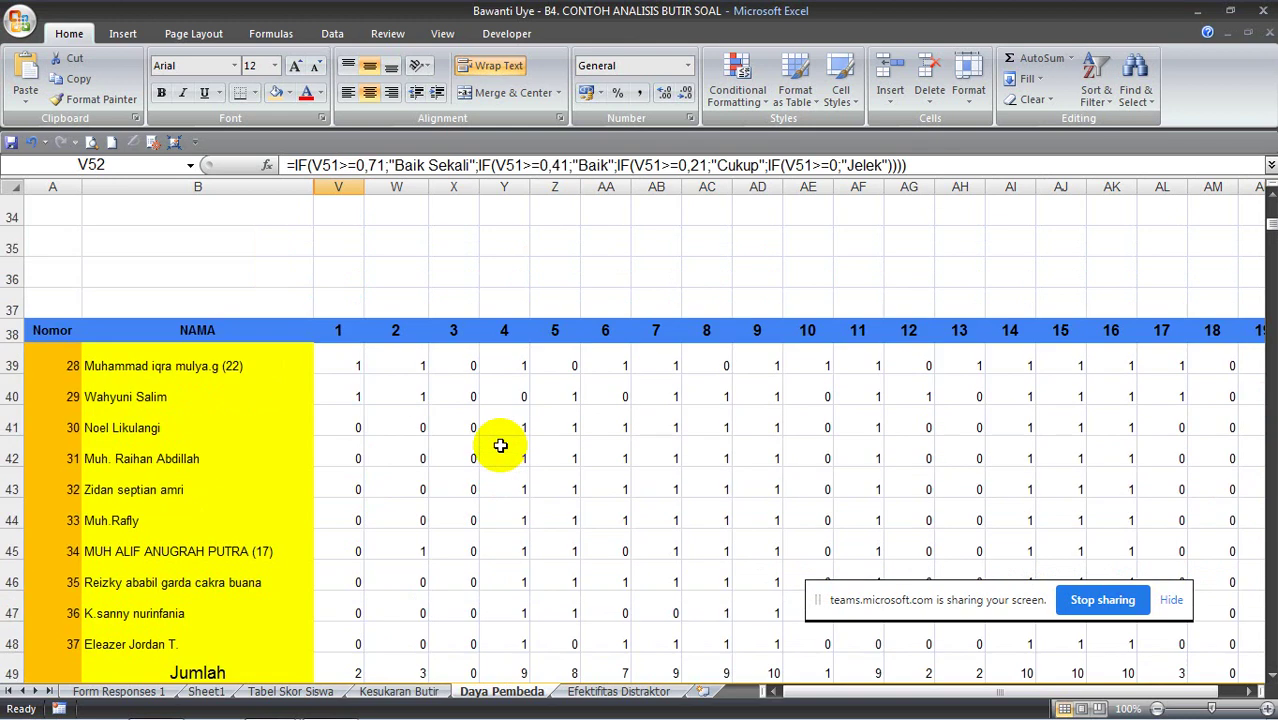
scroll(500, 445, up, 5)
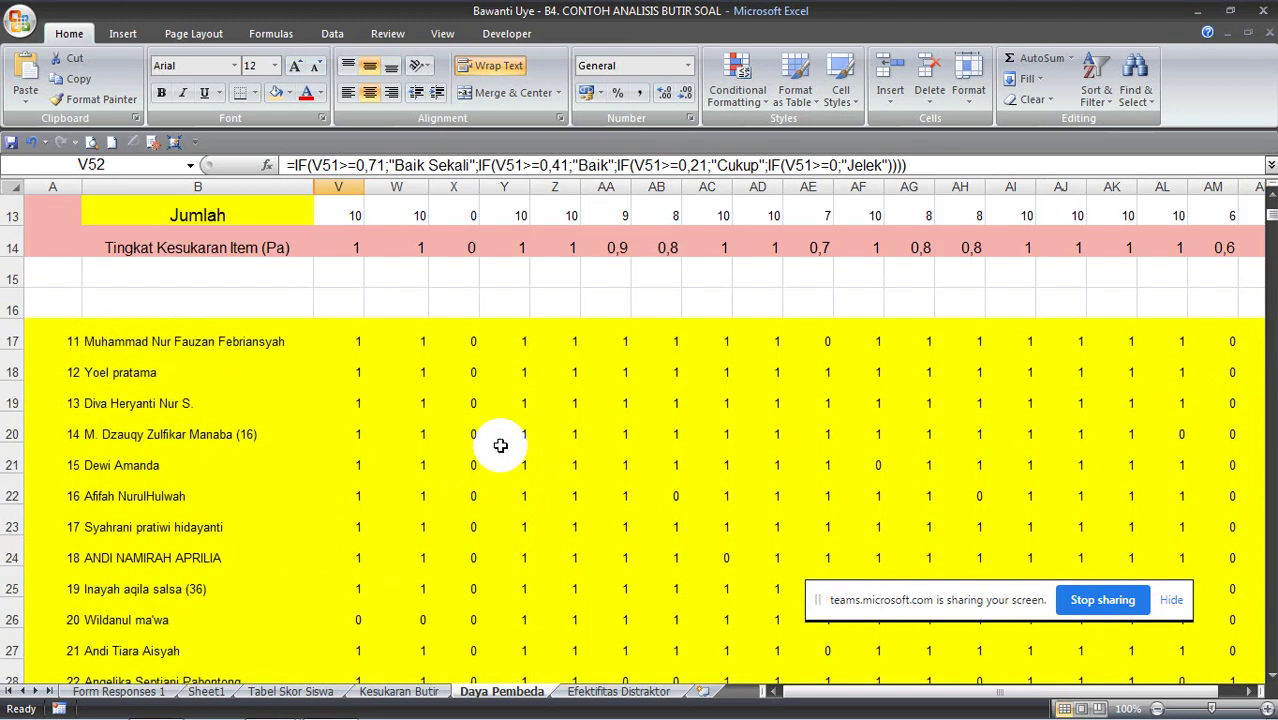
scroll(500, 445, up, 4)
scroll(500, 445, down, 5)
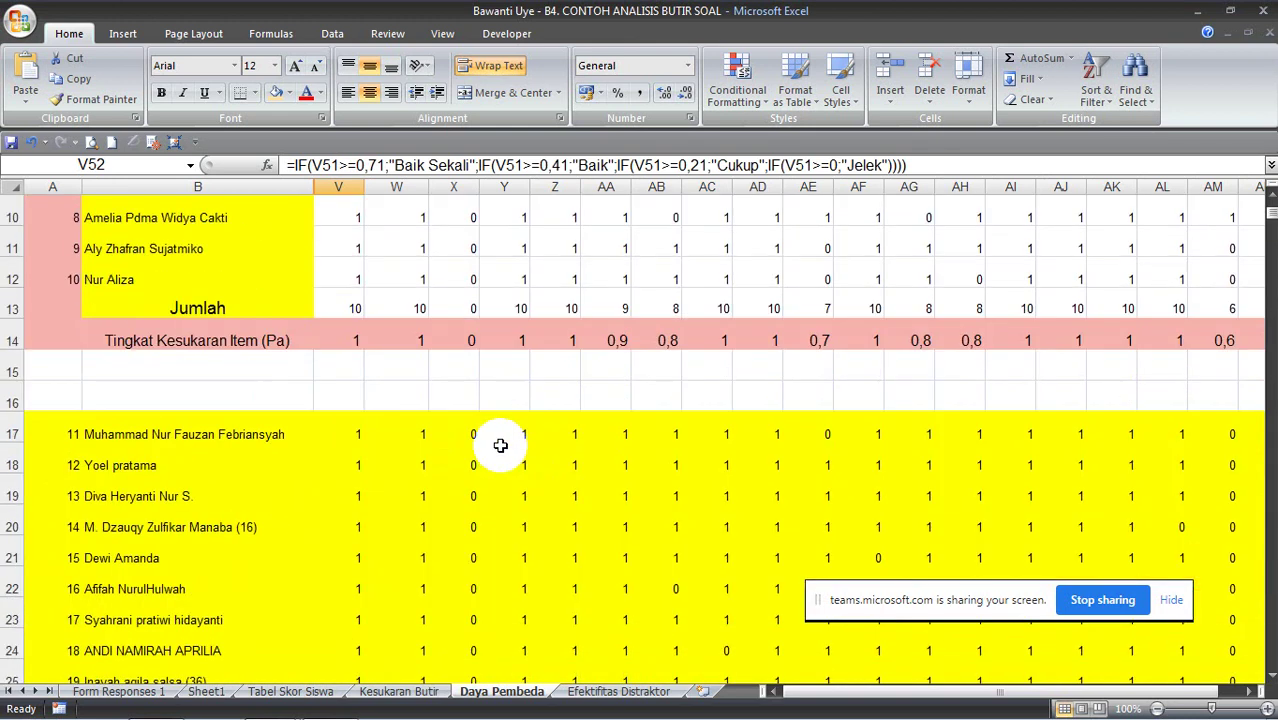
- Minimise the workbook, switch to the Microsoft Teams meeting in the browser, and close the TinyURL page
click(1197, 20)
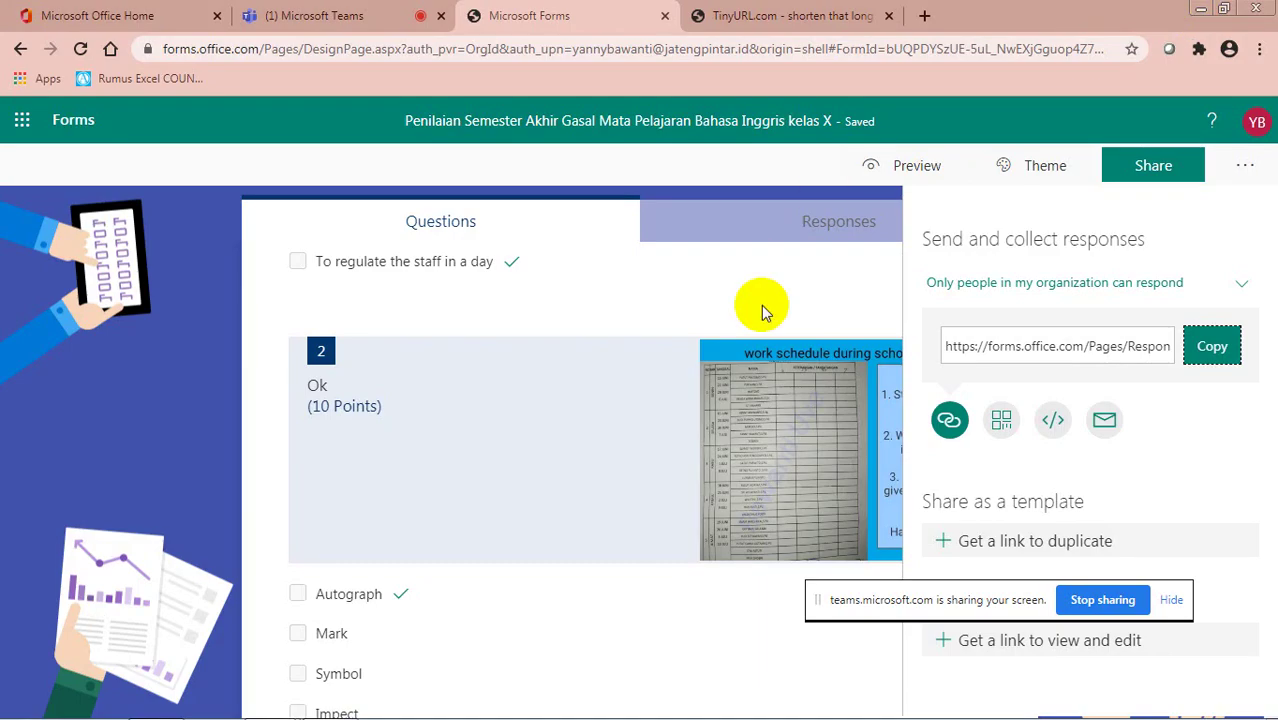
click(349, 20)
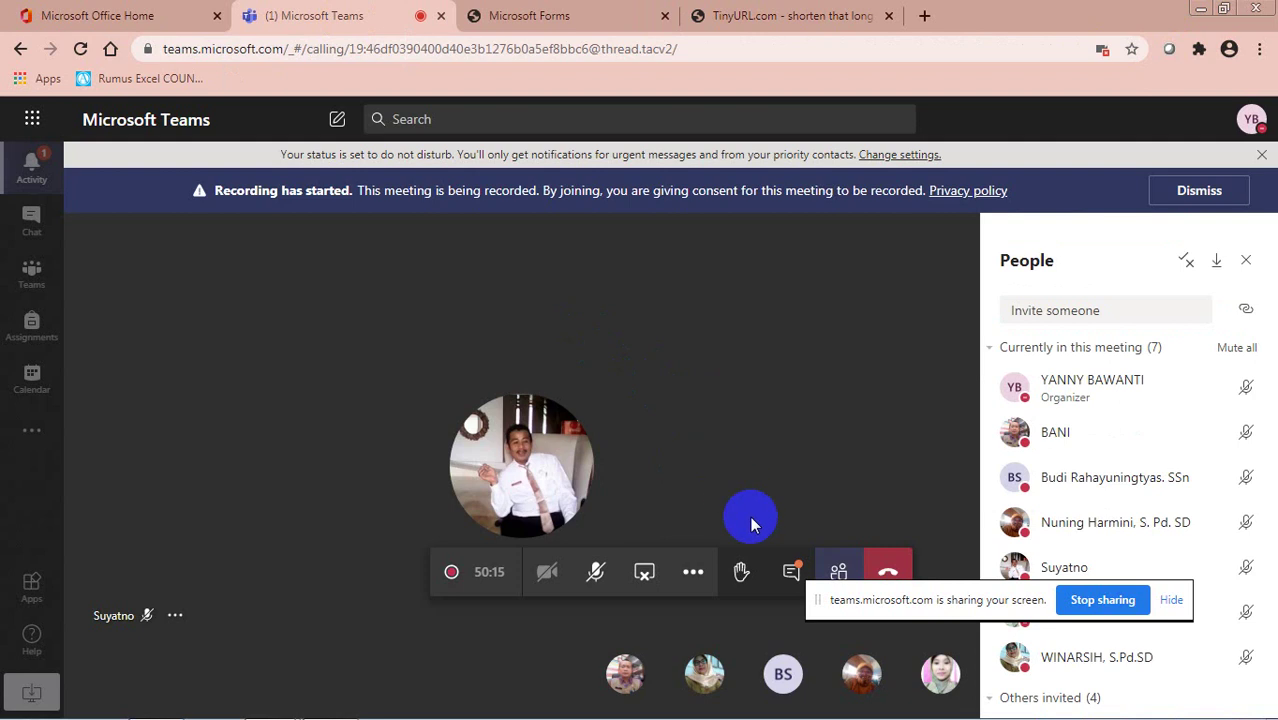
click(792, 578)
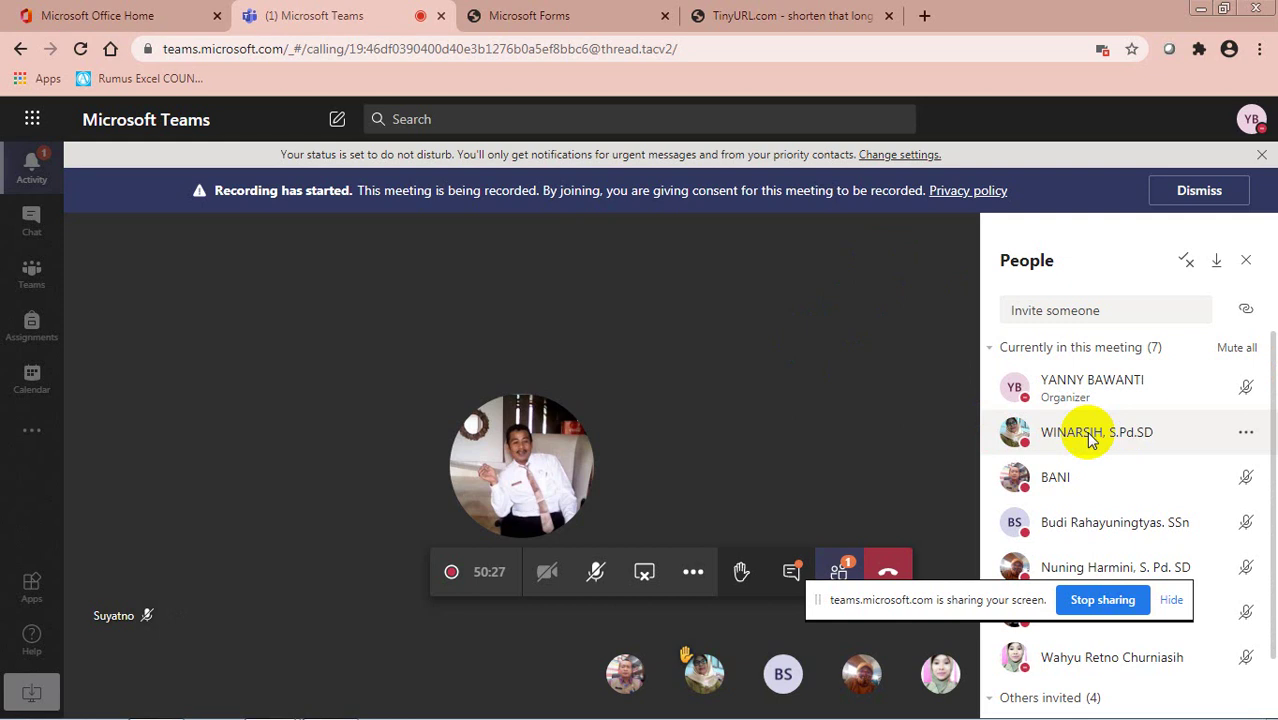
click(665, 455)
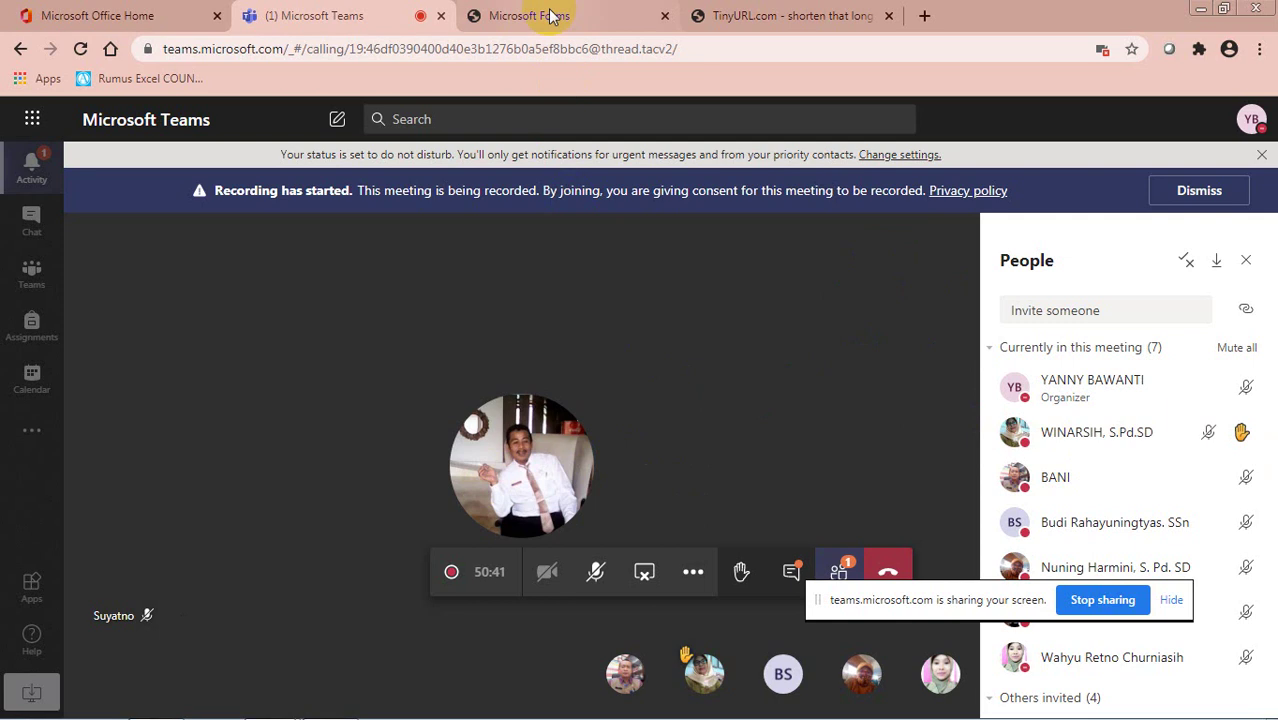
click(891, 16)
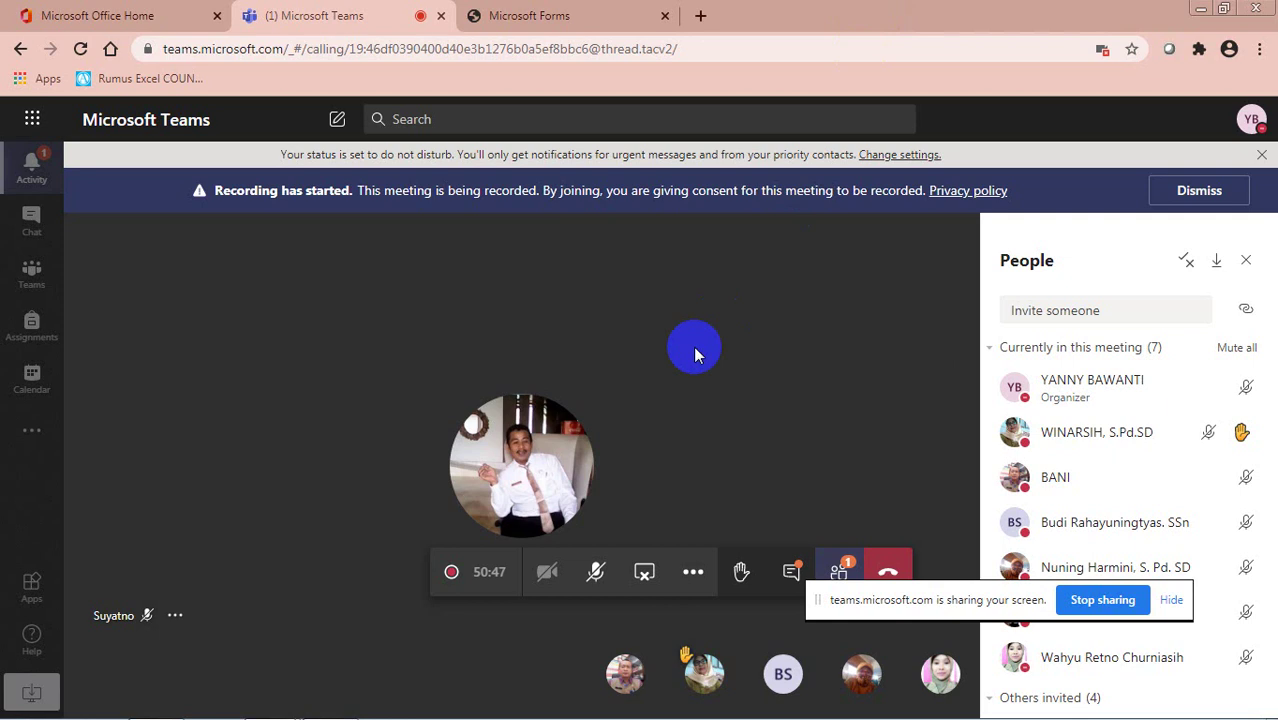
- Check the meeting chat in Teams and bring back the list of meeting participants
click(841, 565)
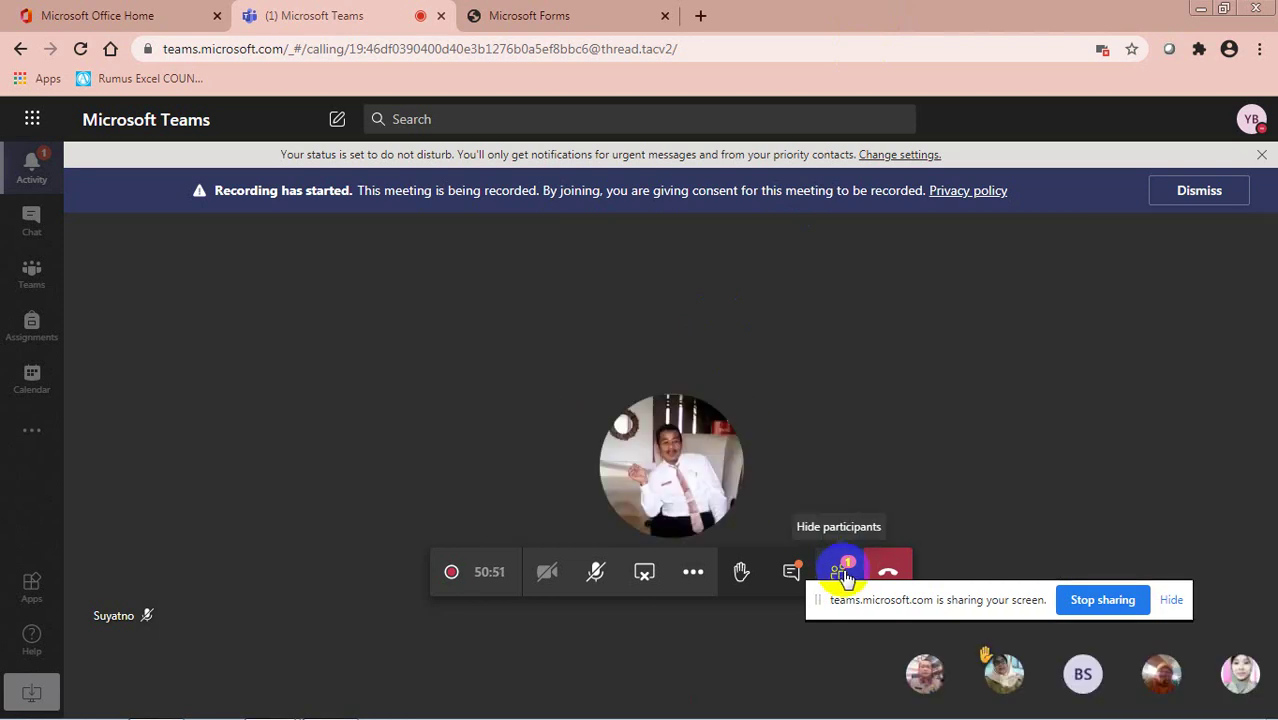
click(792, 574)
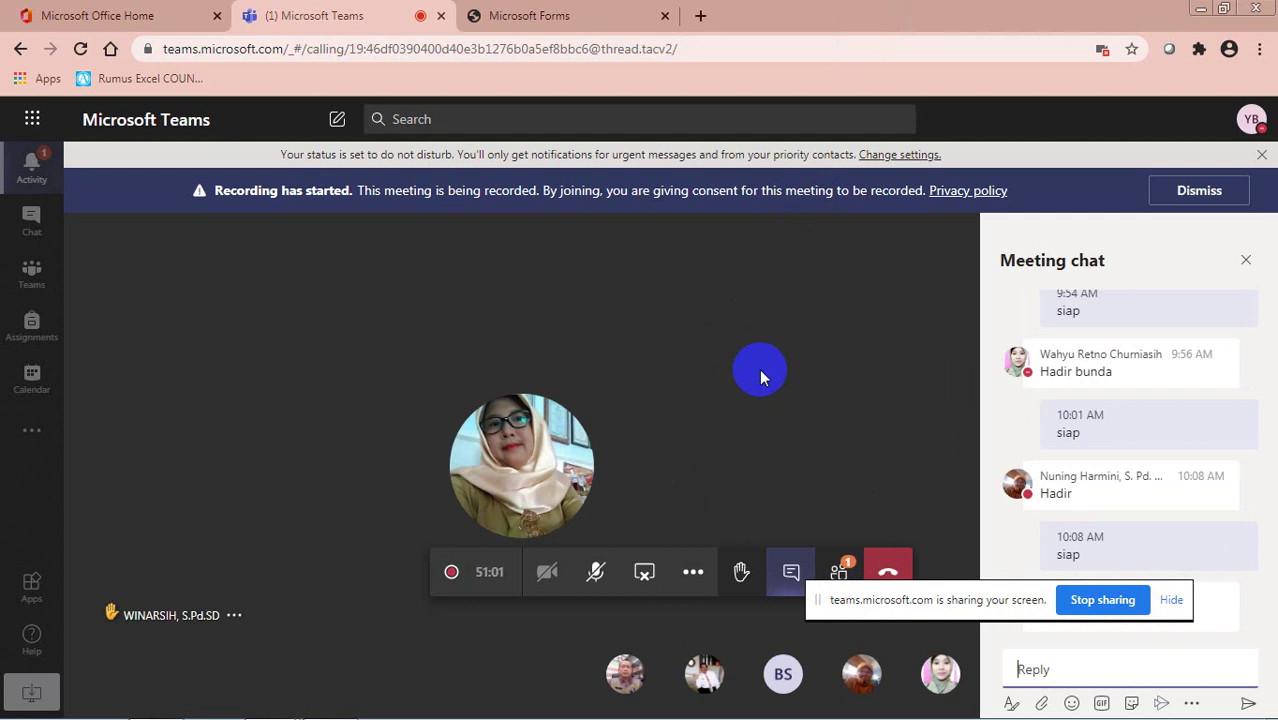
click(840, 572)
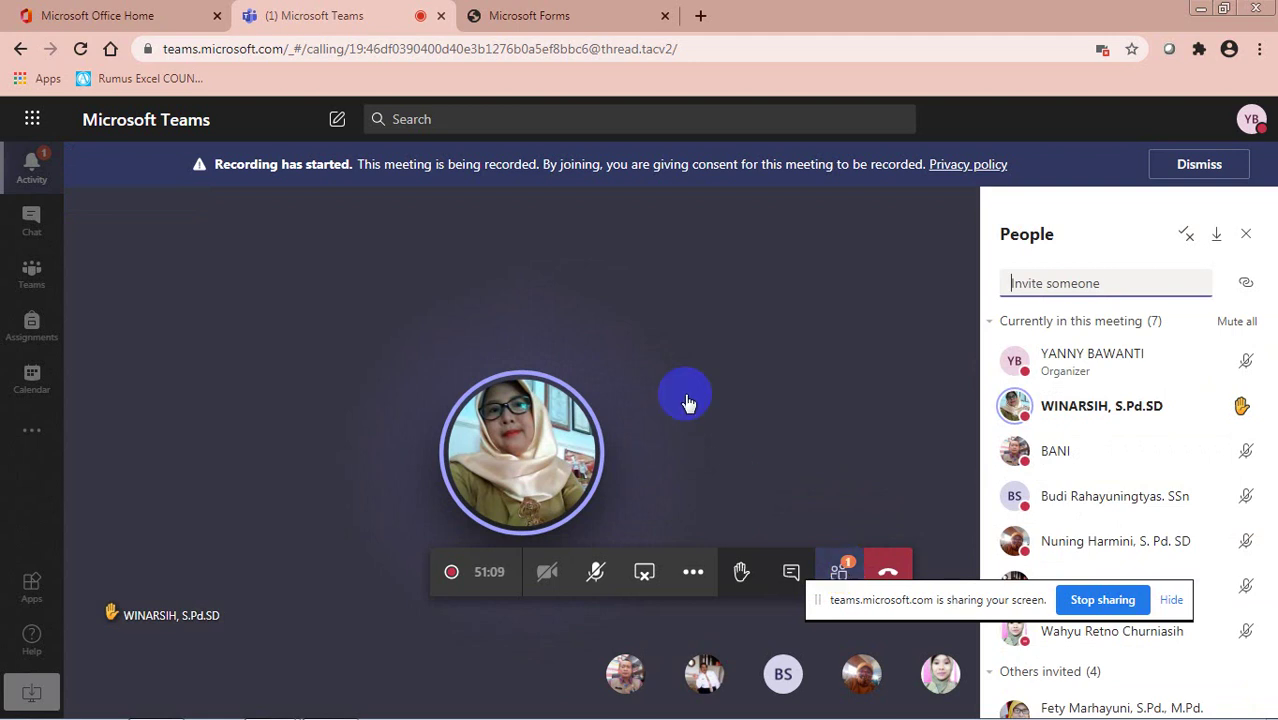
- Return to the Microsoft Forms test and close its Send and collect responses pane
click(571, 13)
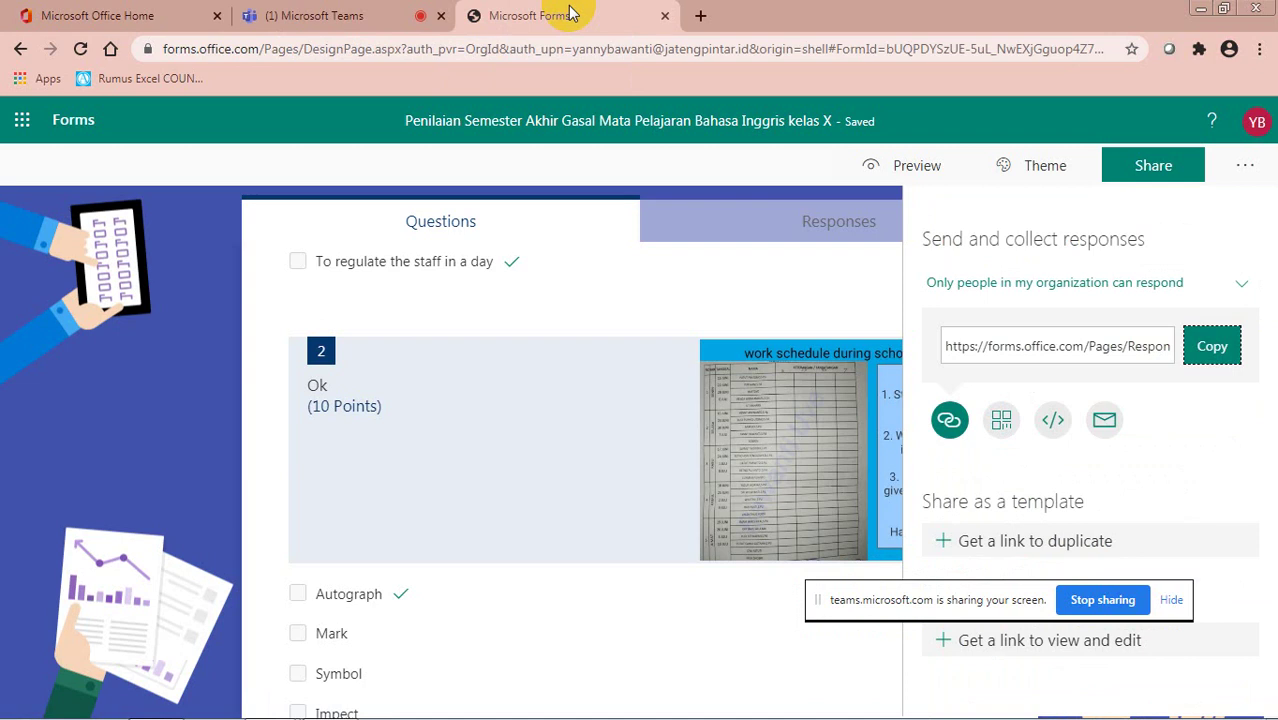
click(785, 323)
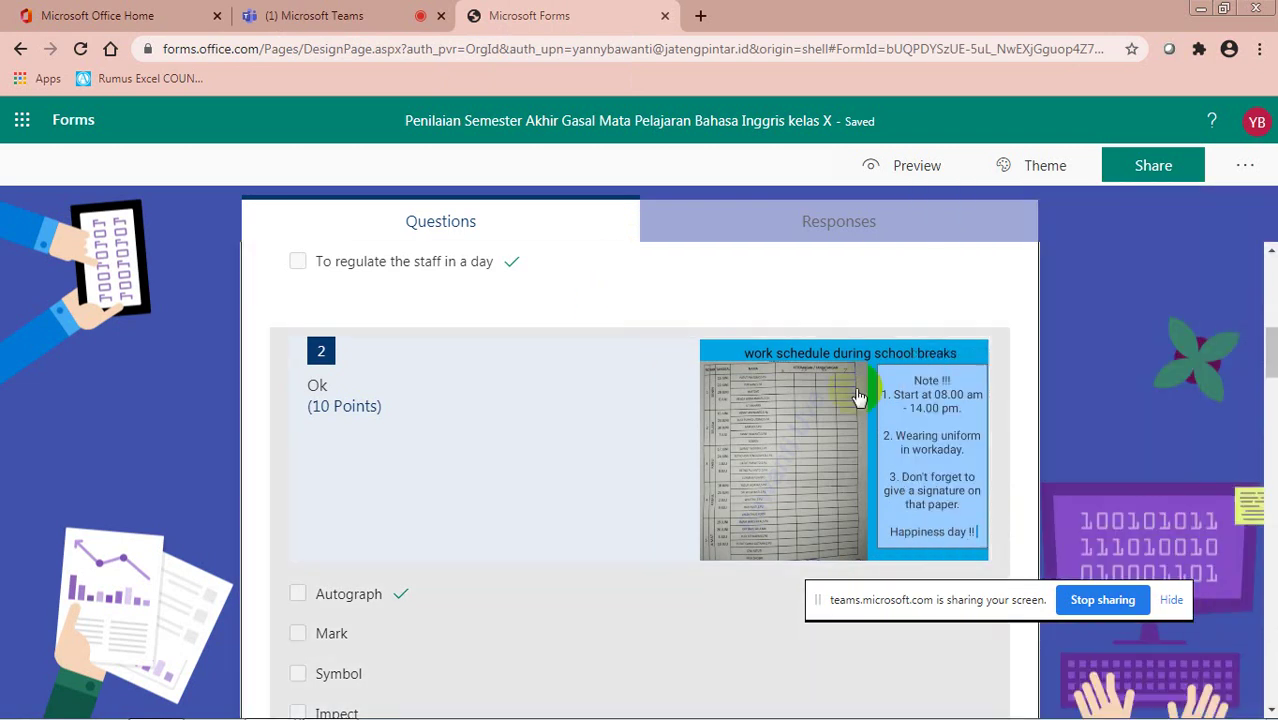